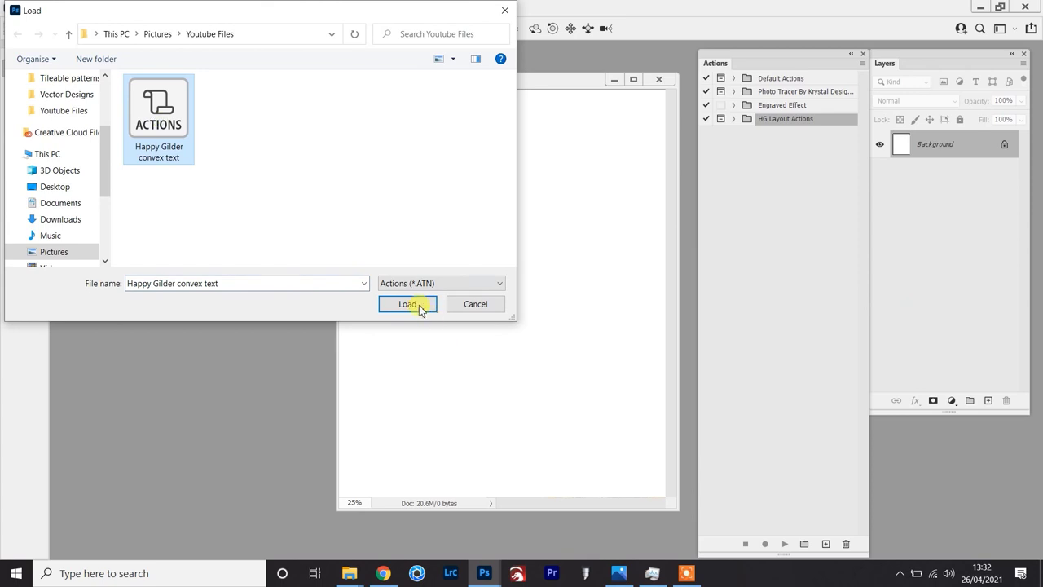
Step: Load the "Happy Gilder convex text" action set from the Youtube Files folder
click(412, 303)
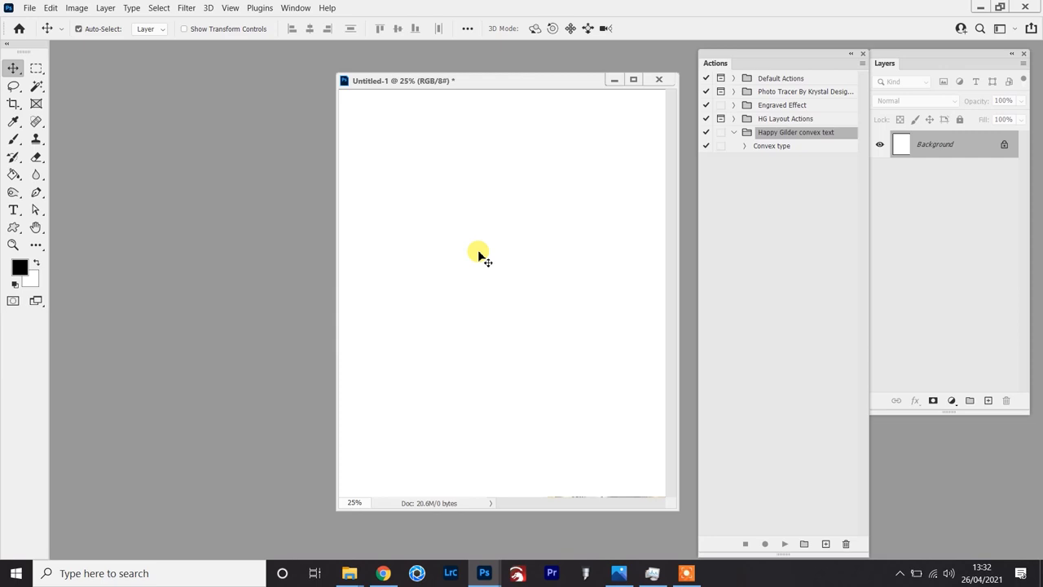
Step: Add the letter M as black 500 pt Times New Roman text and move it to about the middle of the page
click(14, 210)
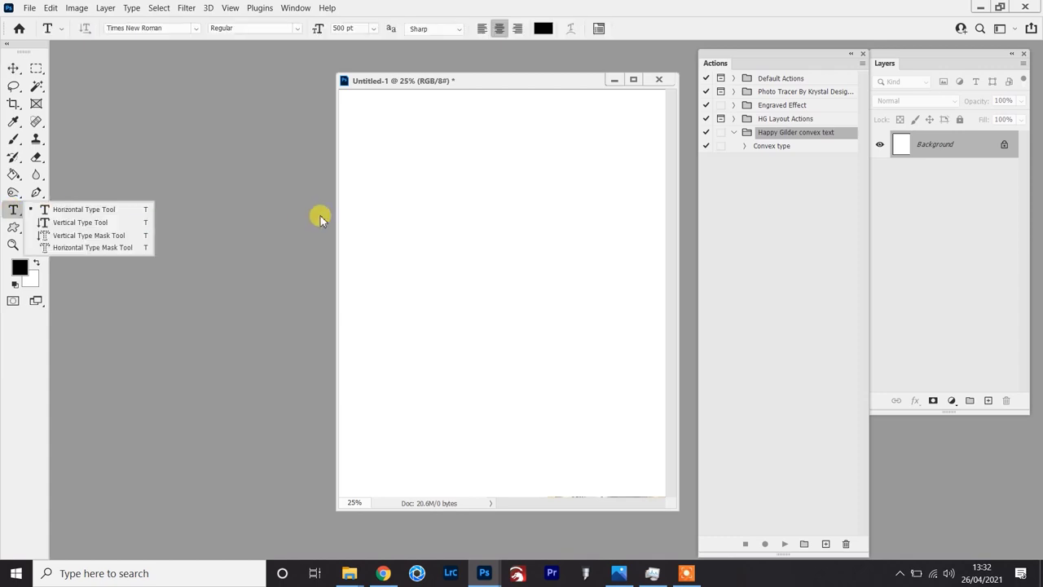
click(470, 244)
click(494, 285)
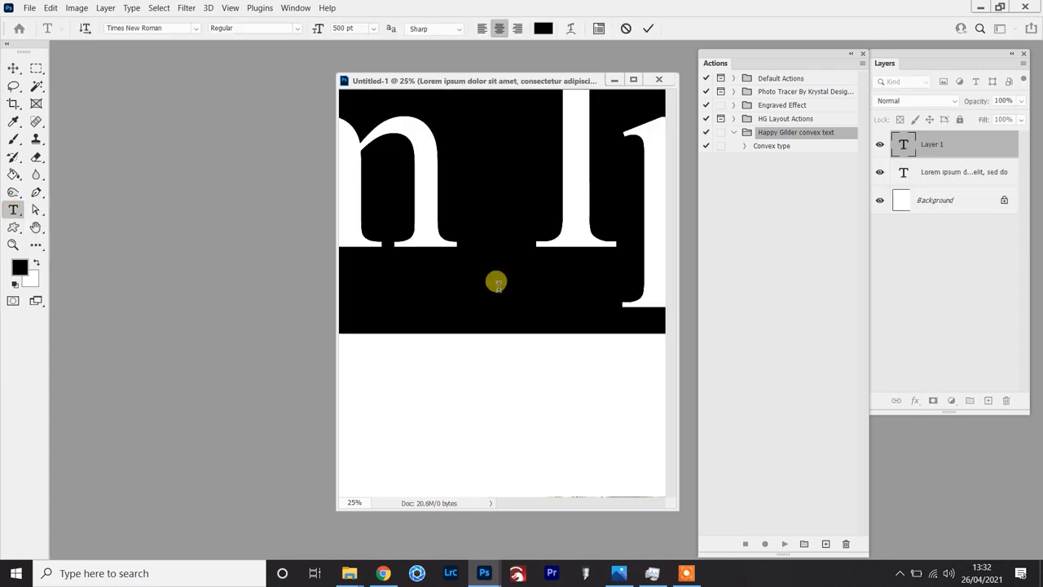
text(M)
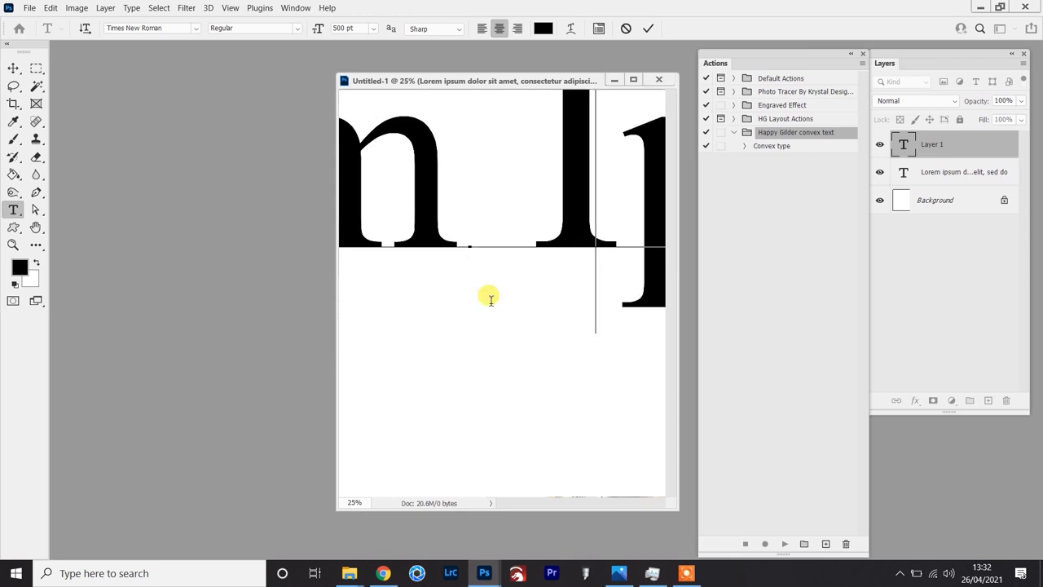
click(13, 68)
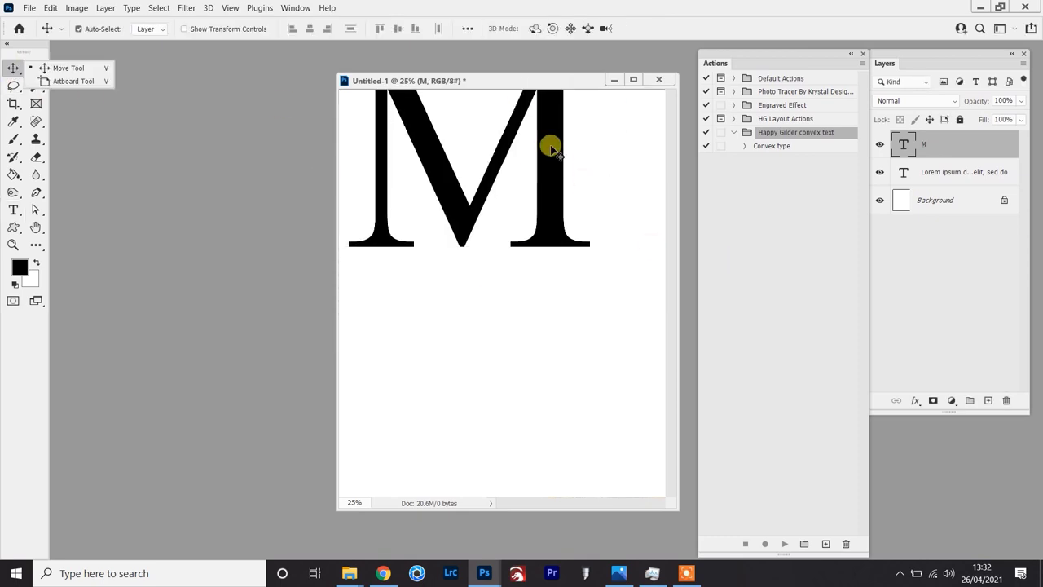
drag(549, 145, 581, 286)
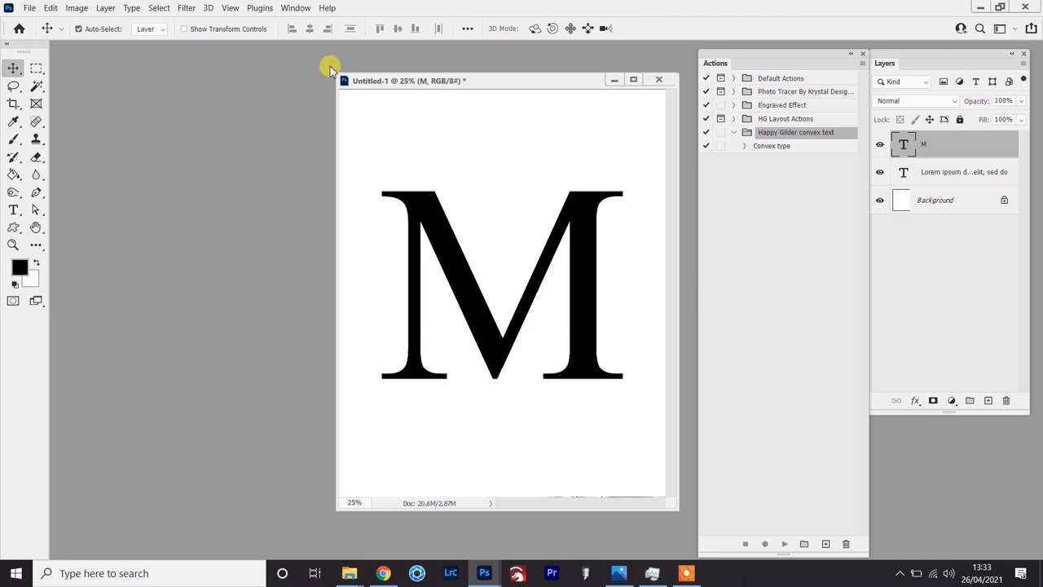
click(106, 8)
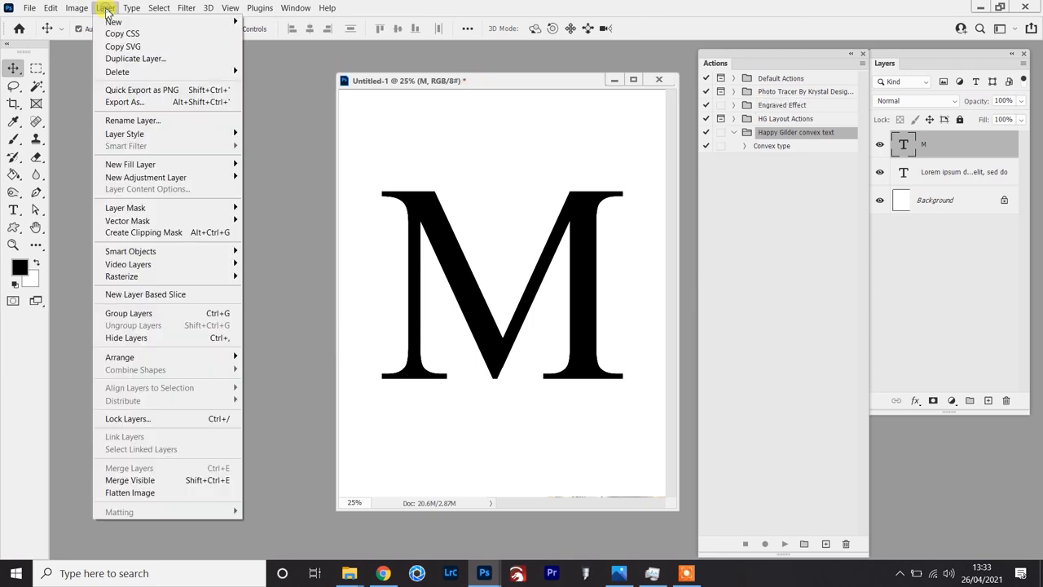
mouse_move(216, 134)
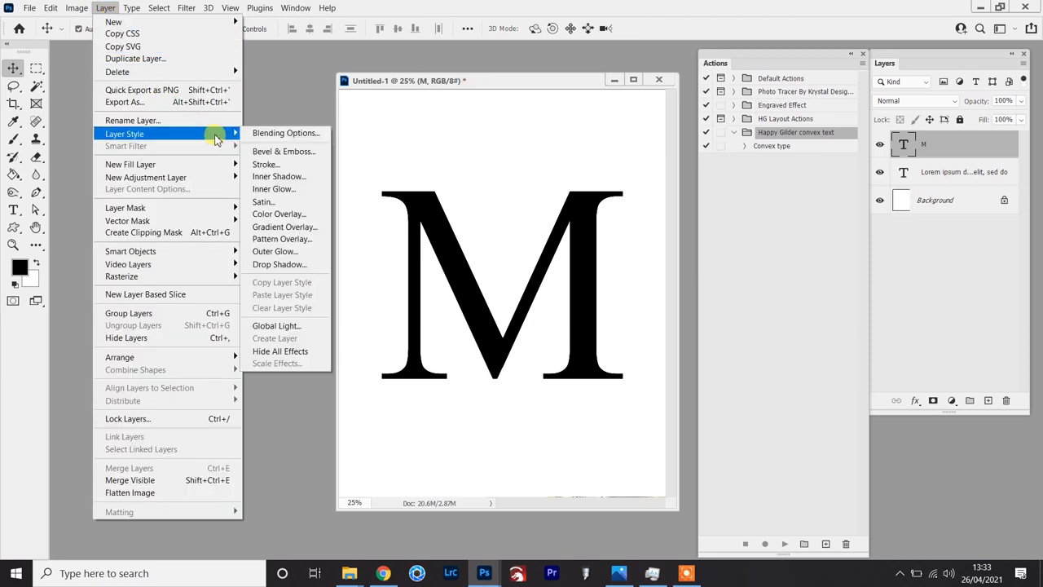
click(300, 152)
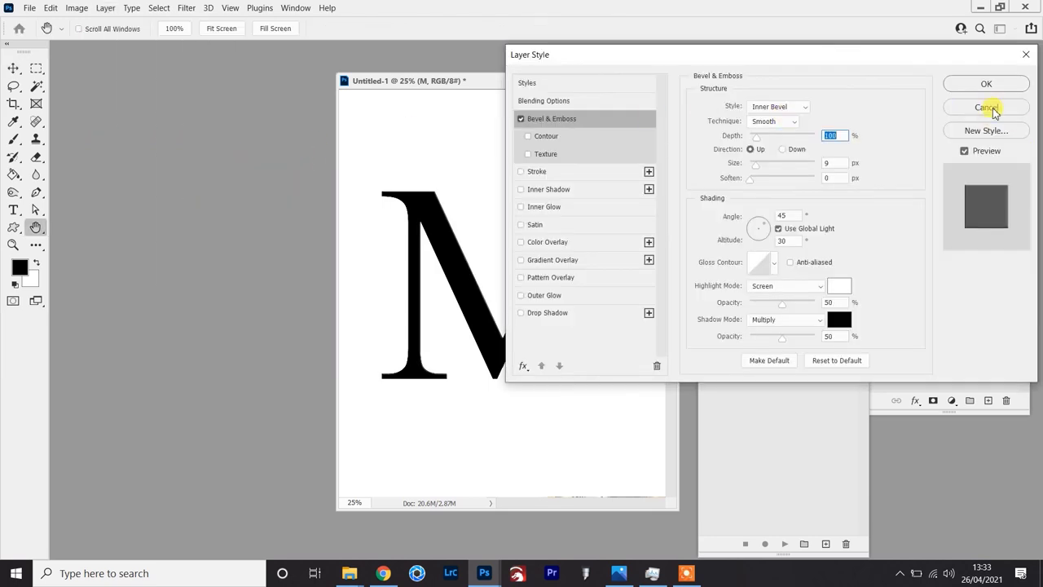
click(991, 109)
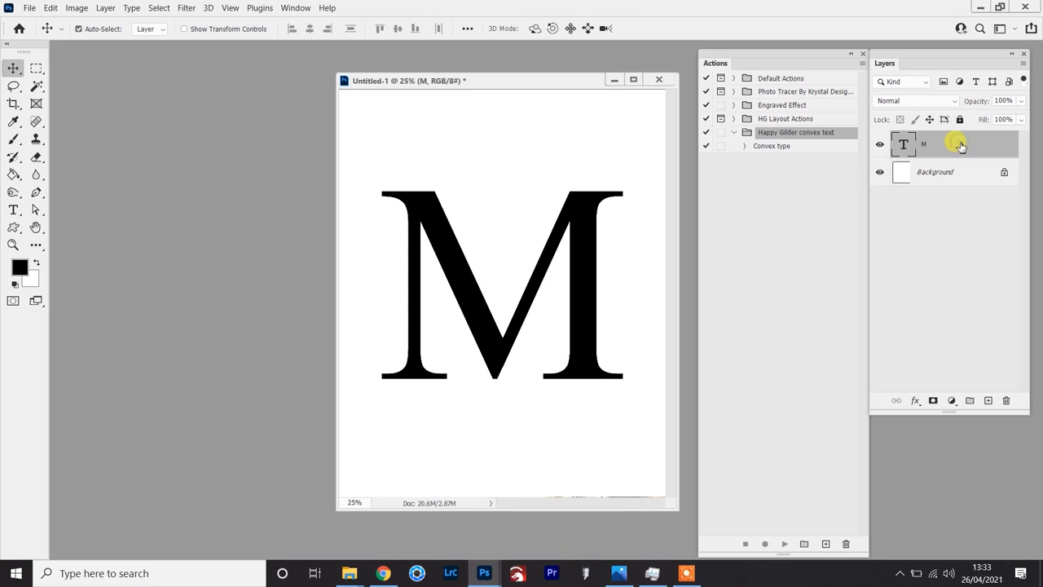
Step: Enable the Bevel & Emboss effect for the M text layer and show the letter's upper edge at 200% to check the bevel
double_click(961, 145)
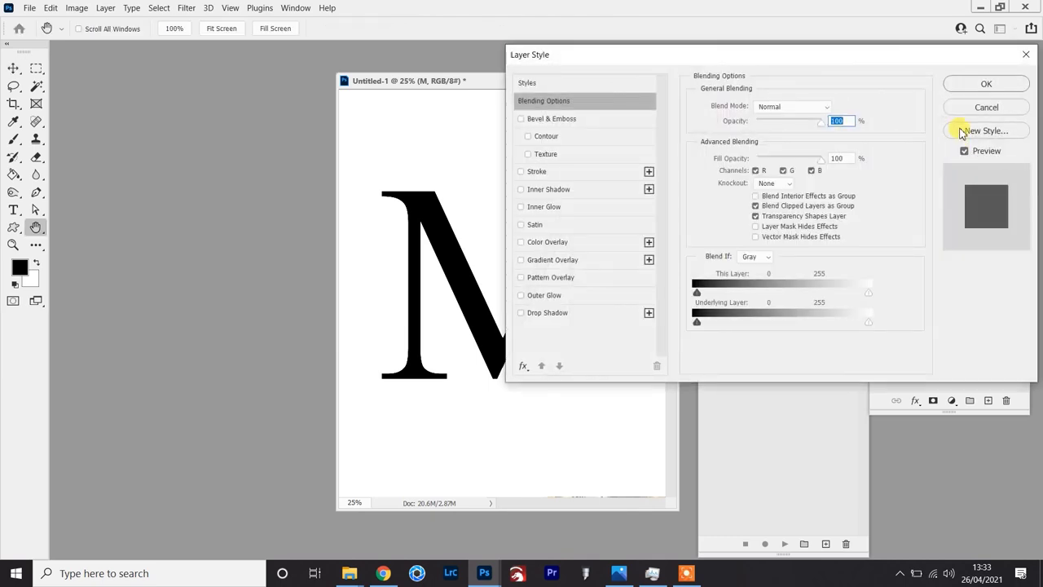
drag(810, 54, 676, 39)
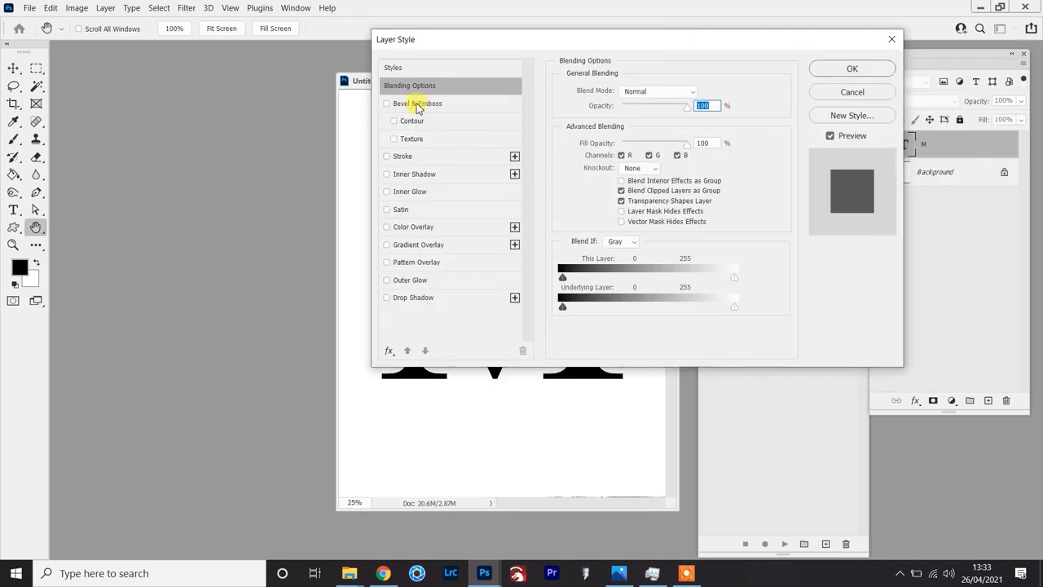
click(416, 103)
drag(484, 43, 713, 68)
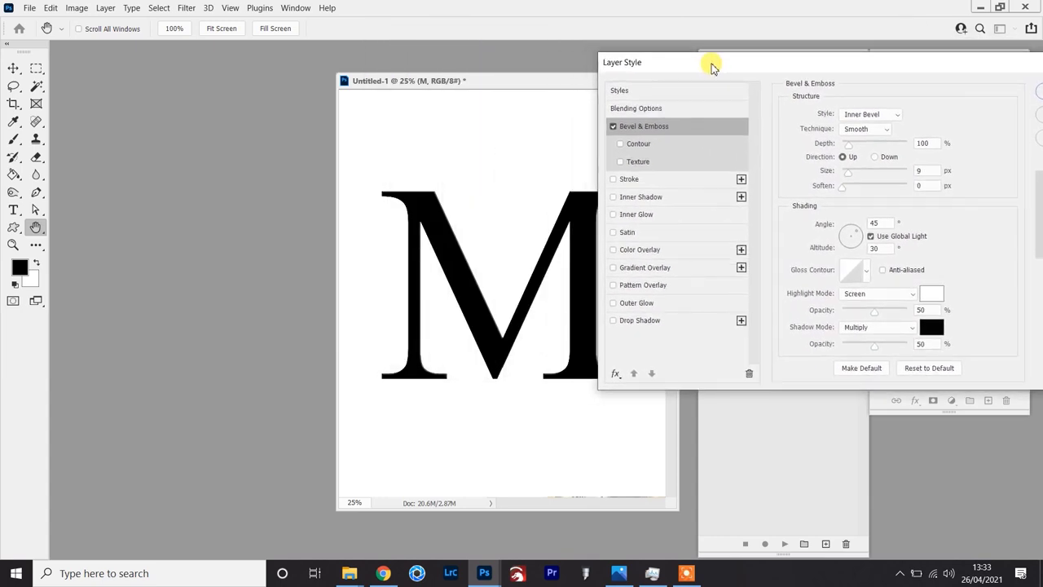
drag(531, 86, 312, 74)
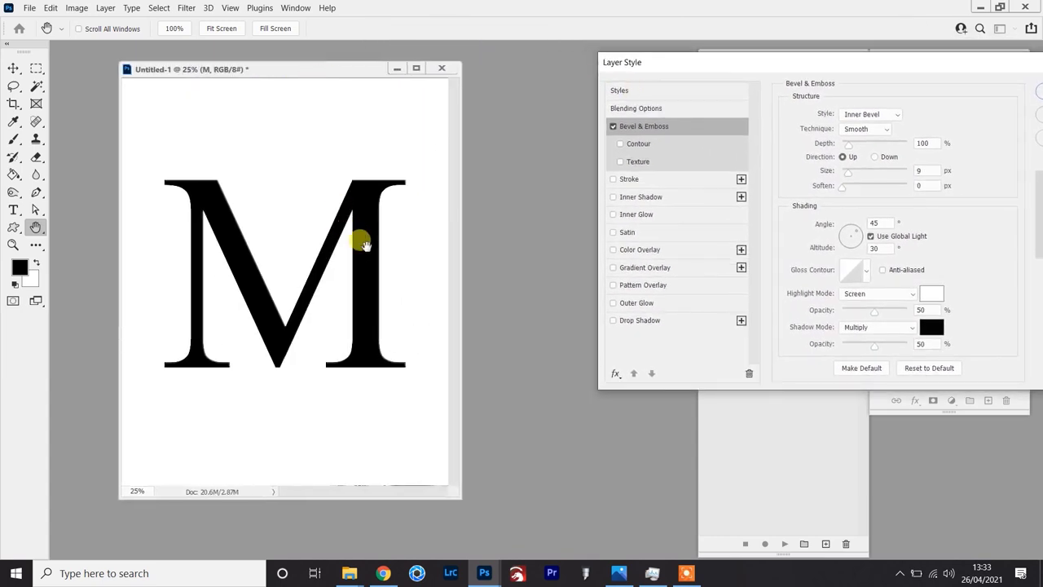
click(213, 186)
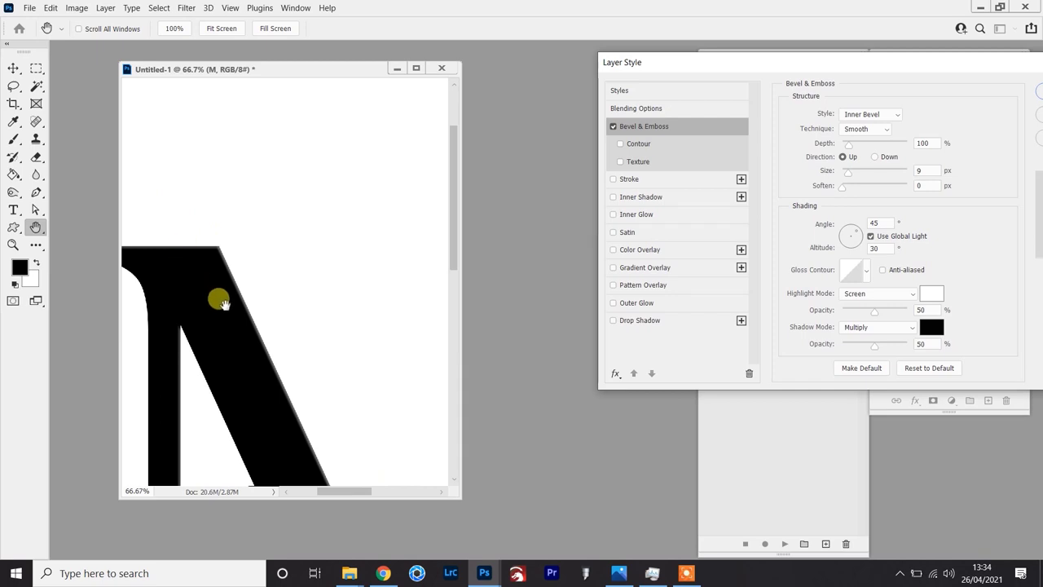
scroll(219, 298, up, 2)
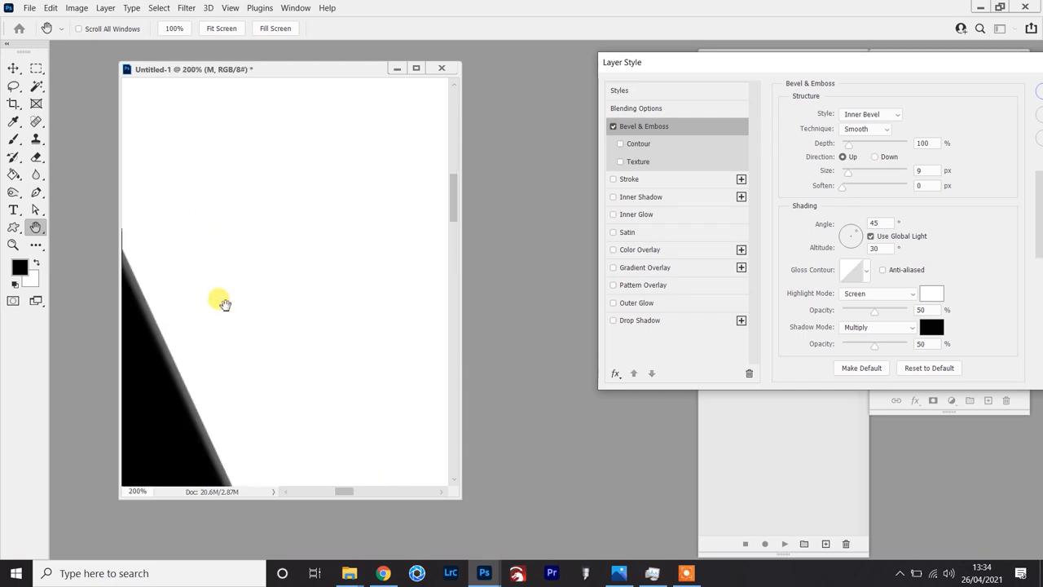
drag(345, 494, 335, 491)
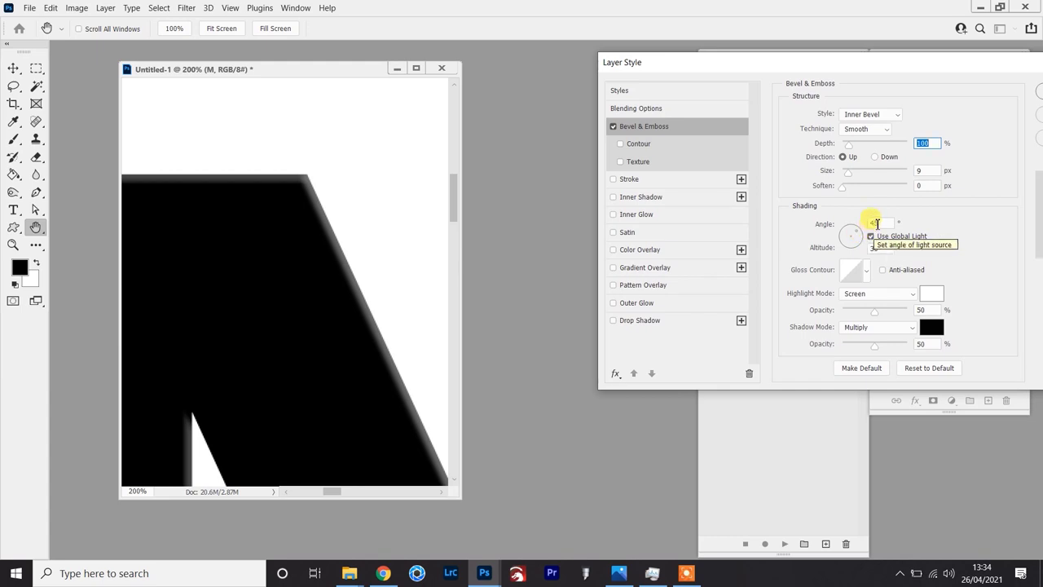
Step: Try a bevel light angle of 90°, set it back to 45° and apply the layer style
click(872, 223)
text(90)
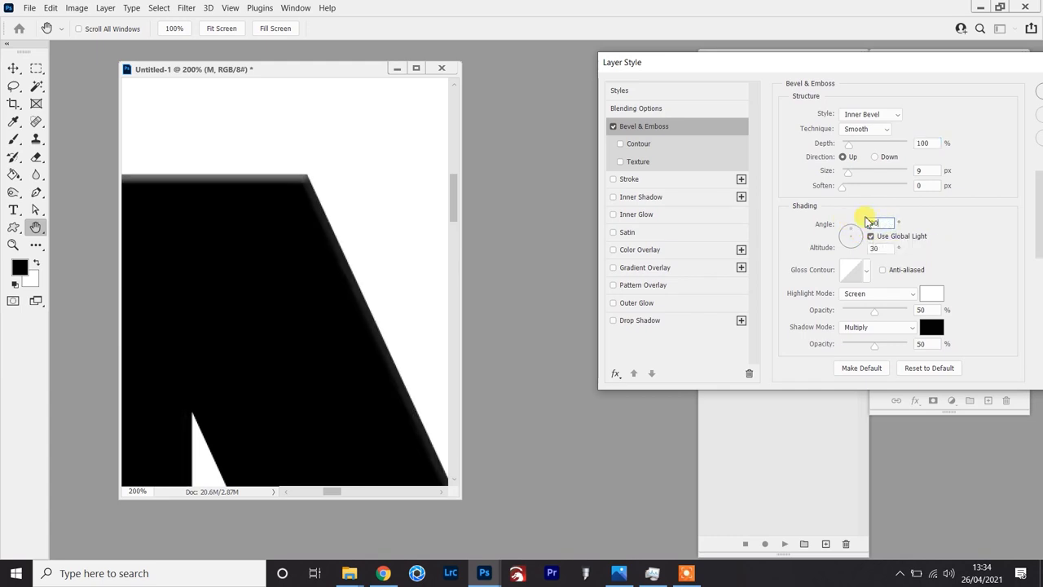
drag(870, 223, 885, 222)
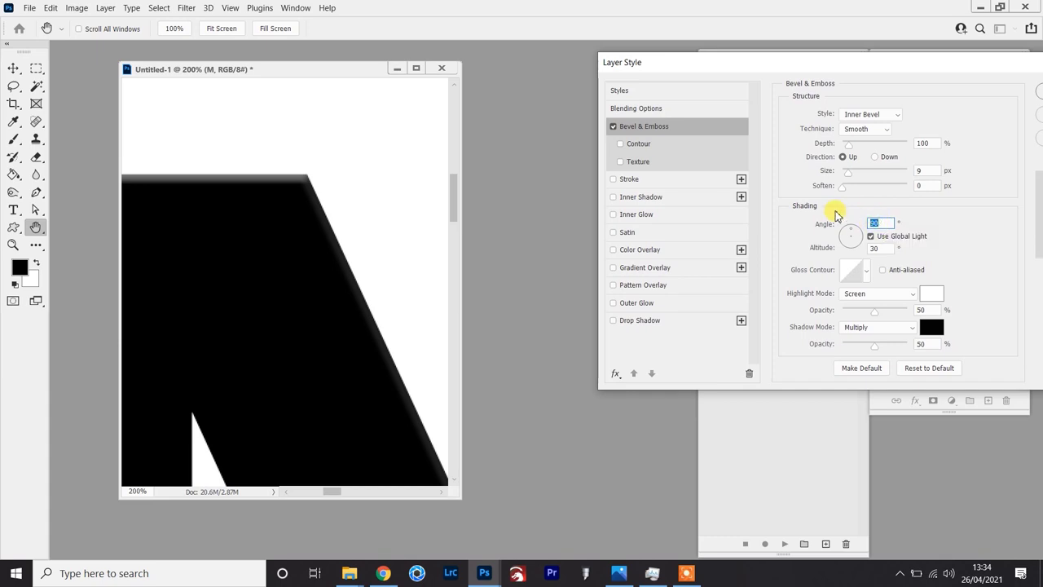
text(45)
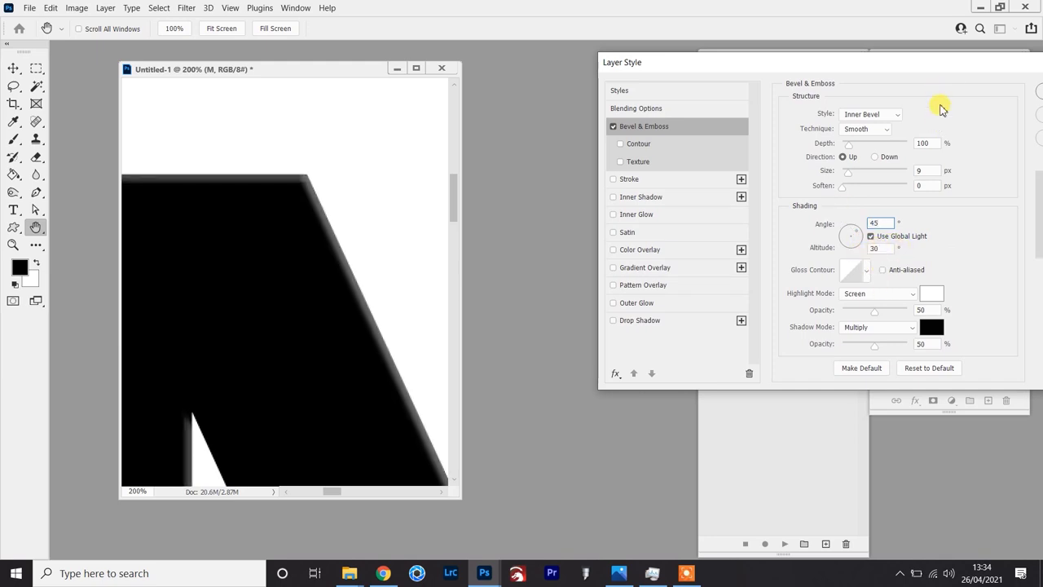
drag(952, 67, 812, 69)
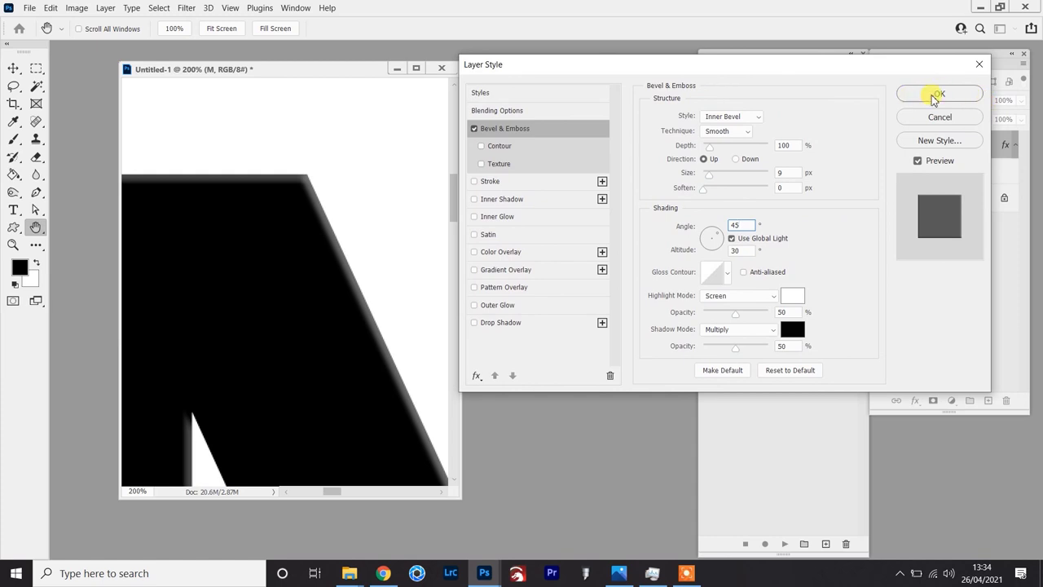
click(940, 95)
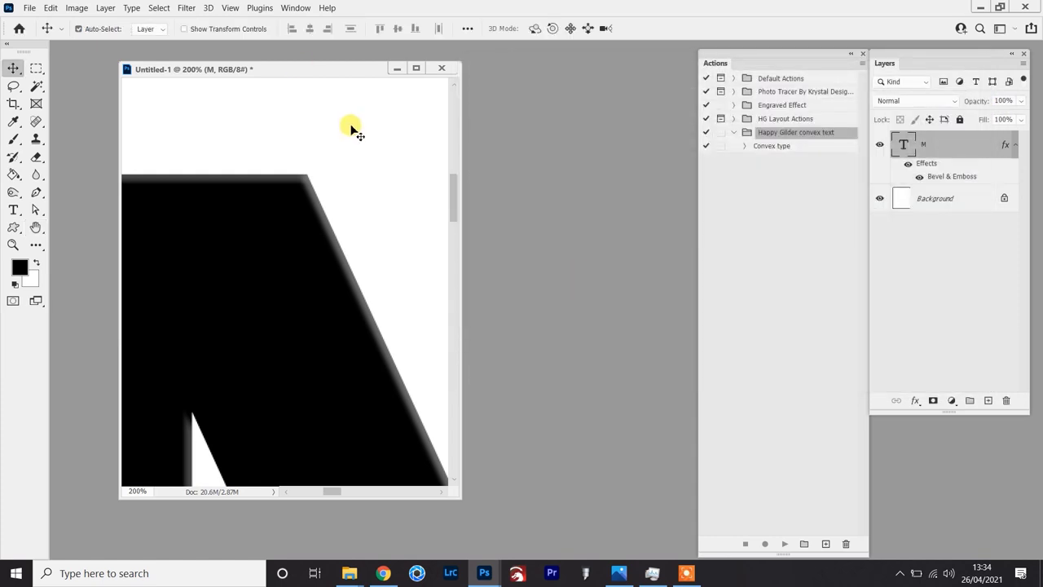
Step: Fit the whole page in view and run the "Convex type" action on the M layer
key(ctrl+0)
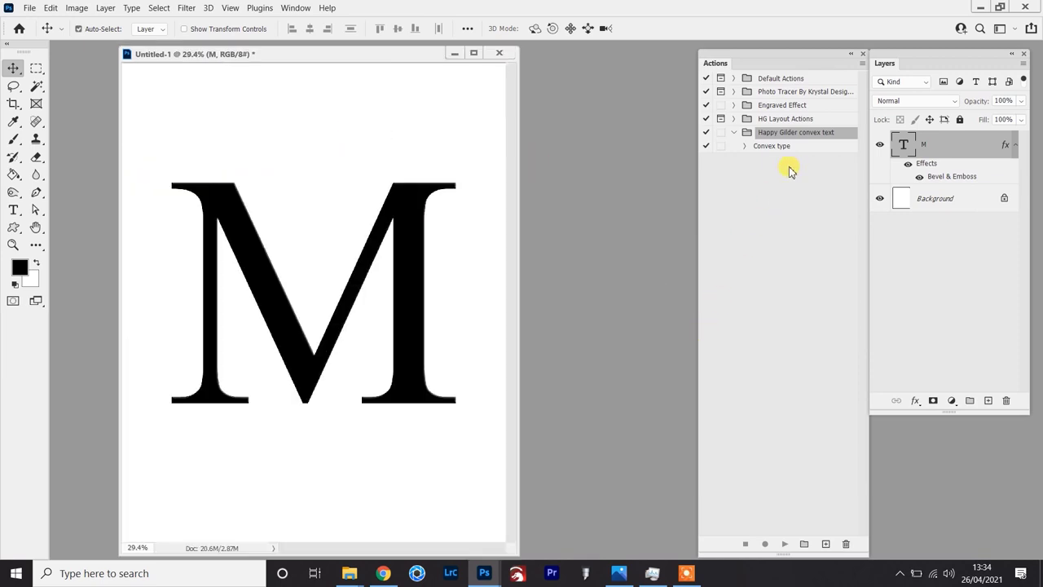
click(772, 147)
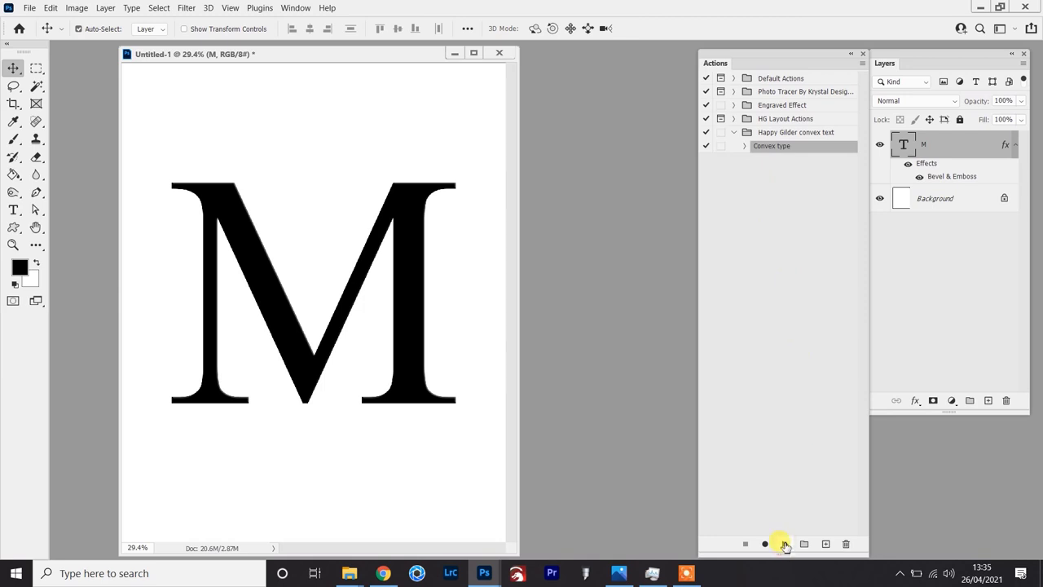
click(784, 543)
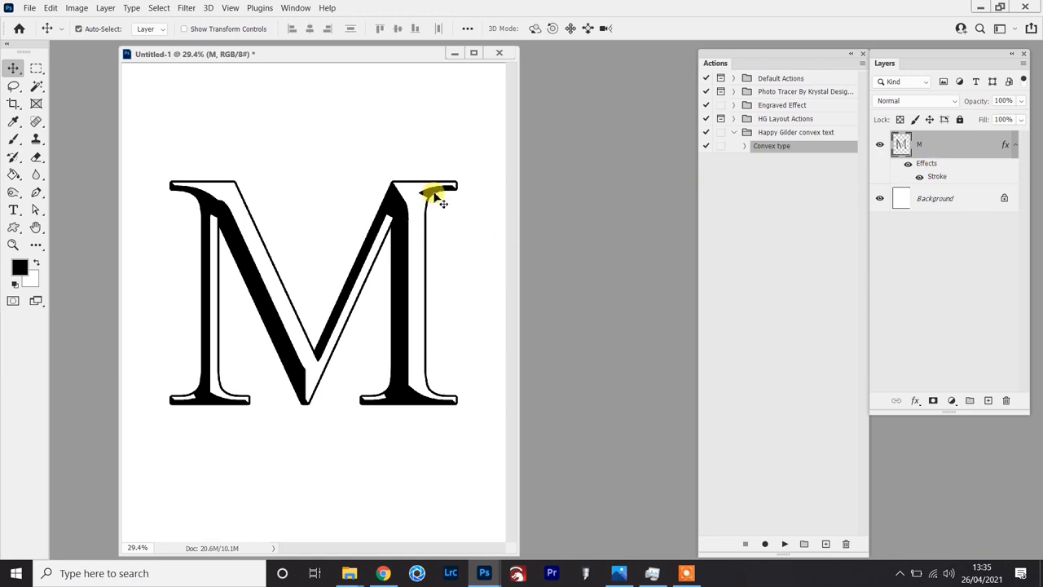
Step: Try reducing the size of the M layer's stroke effect to 9 px
double_click(950, 180)
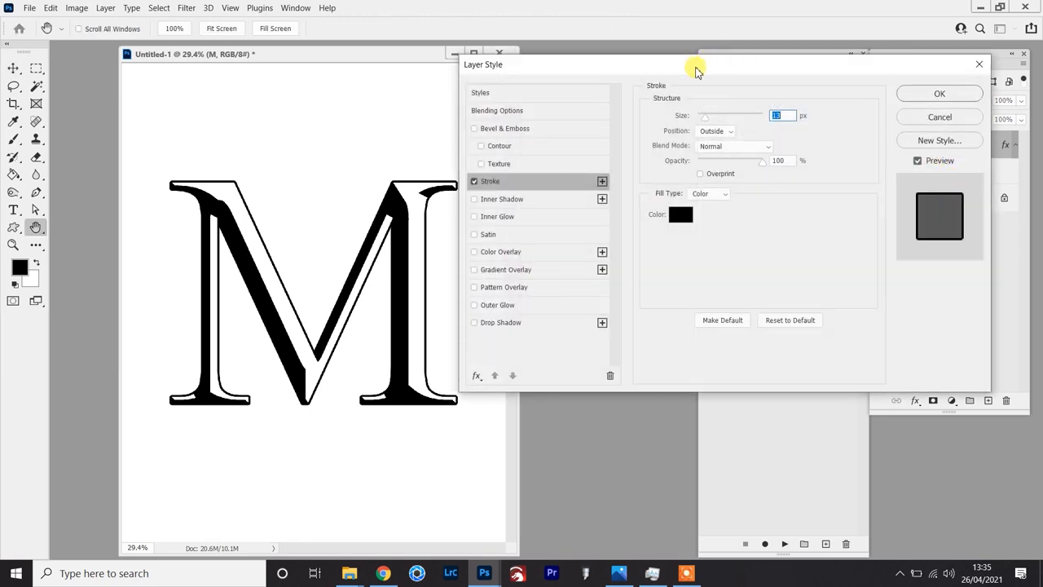
drag(697, 72, 762, 64)
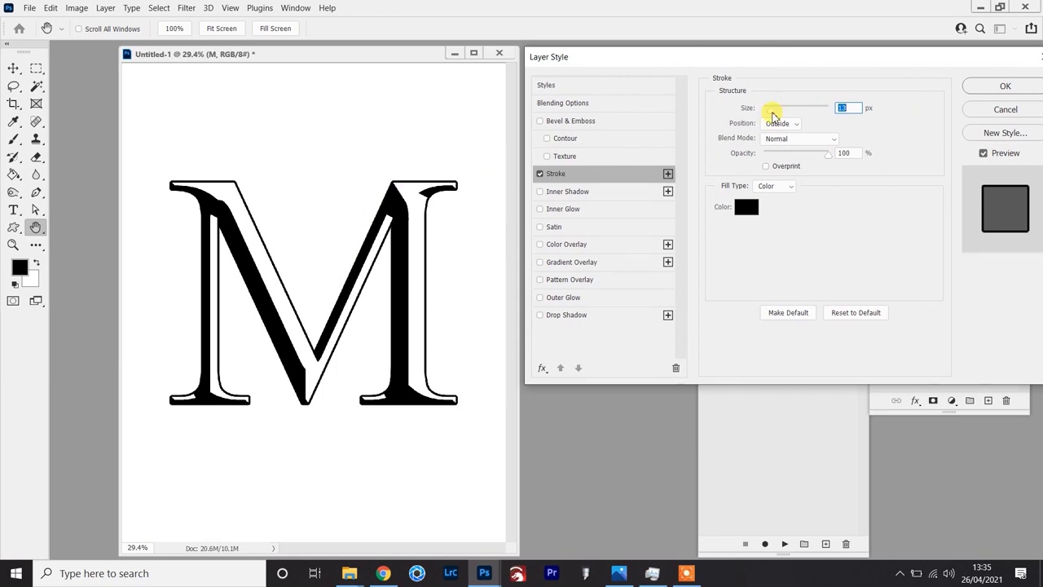
mouse_move(773, 114)
mouse_down()
mouse_move(800, 115)
mouse_move(767, 110)
mouse_up()
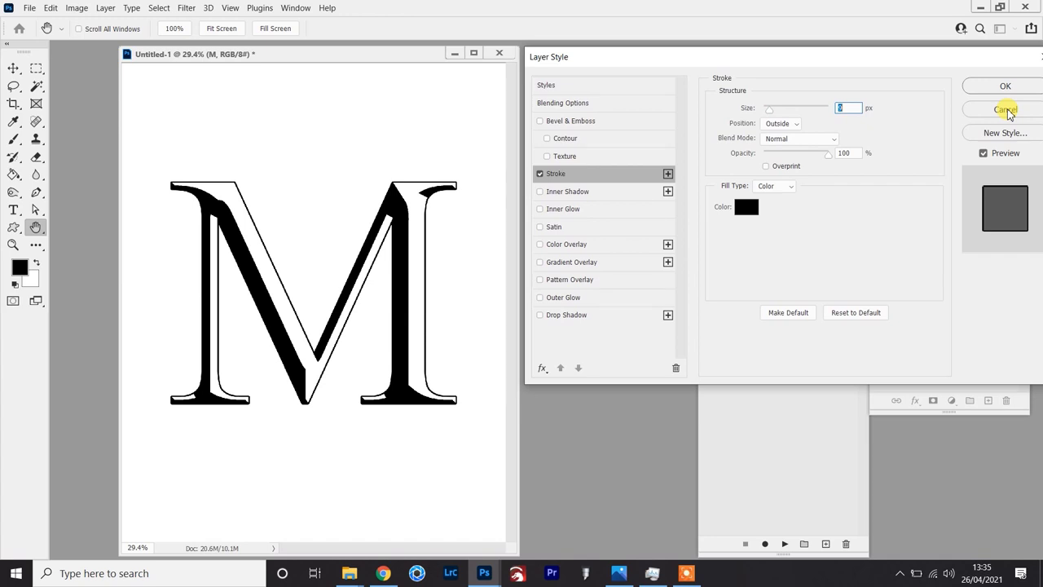
click(1008, 111)
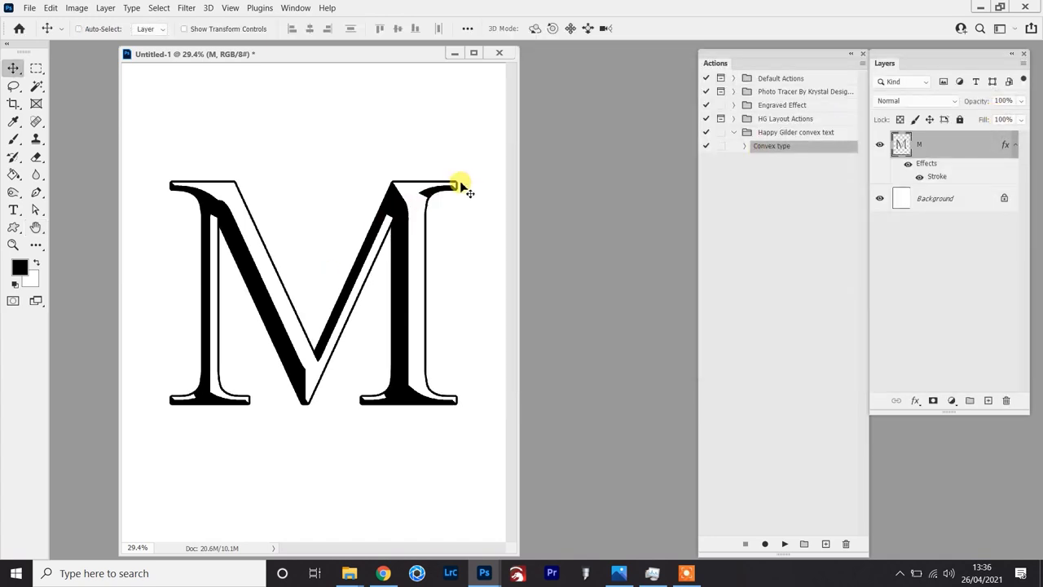
Step: Scale the convex M proportionally about its centre to 20.5%
key(ctrl+t)
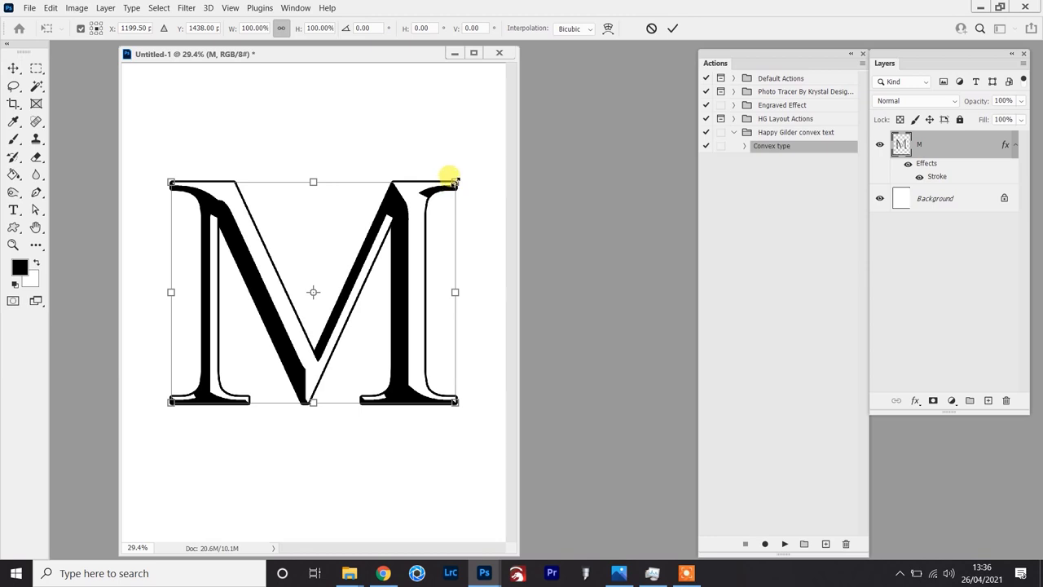
drag(451, 177, 356, 285)
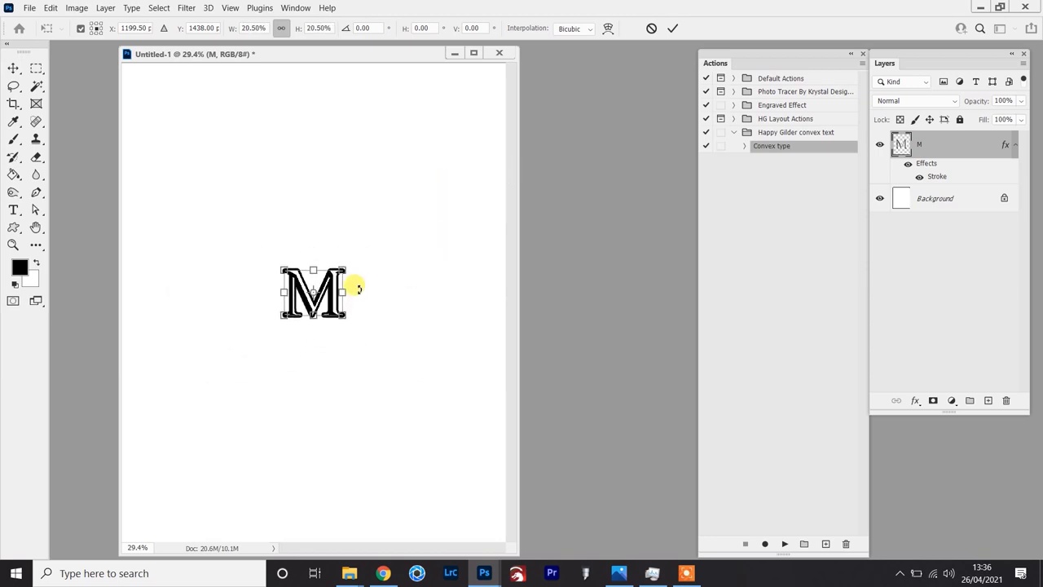
key(Return)
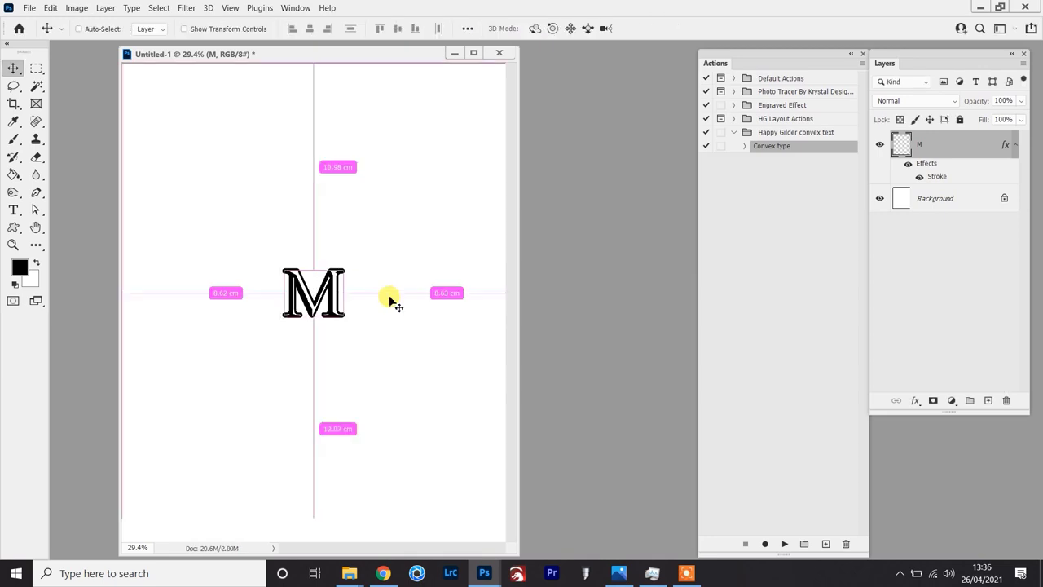
Step: Reduce the scaled-down M layer's stroke size to 4 px and apply the layer style
key(ctrl+plus)
key(ctrl+plus)
key(ctrl+plus)
key(ctrl+plus)
key(ctrl+plus)
key(ctrl+plus)
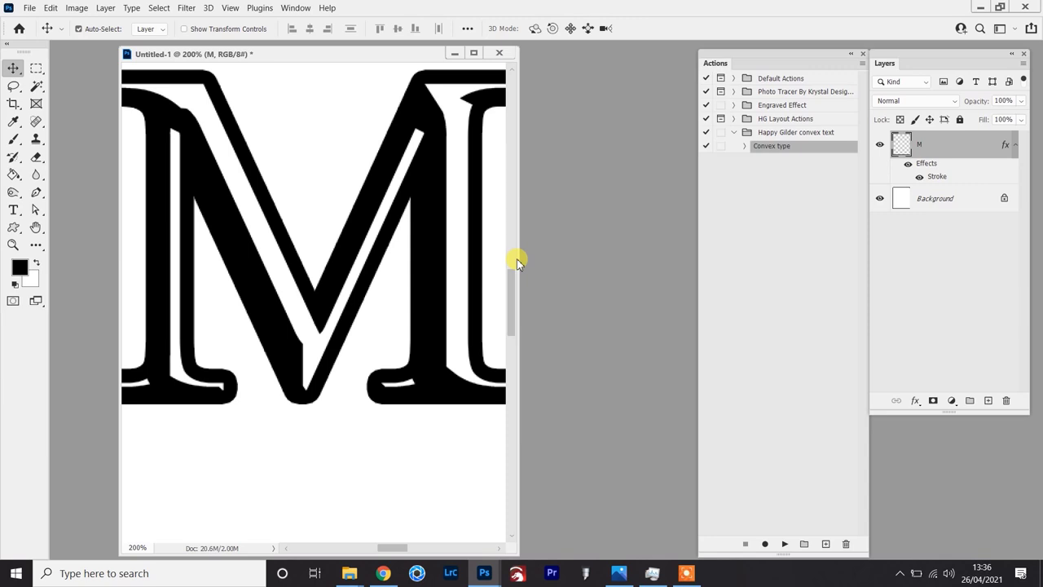
key(ctrl+minus)
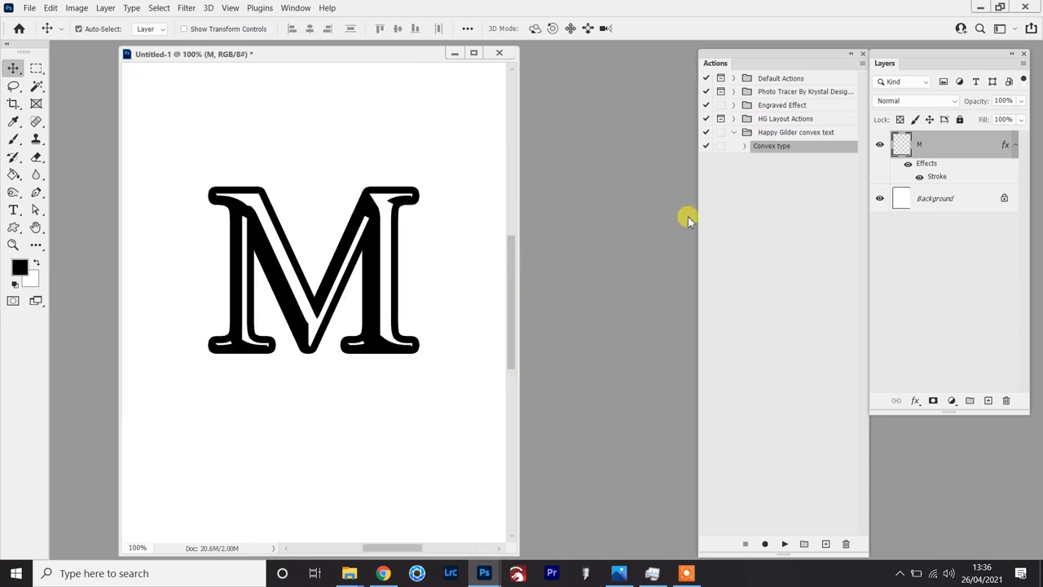
double_click(937, 176)
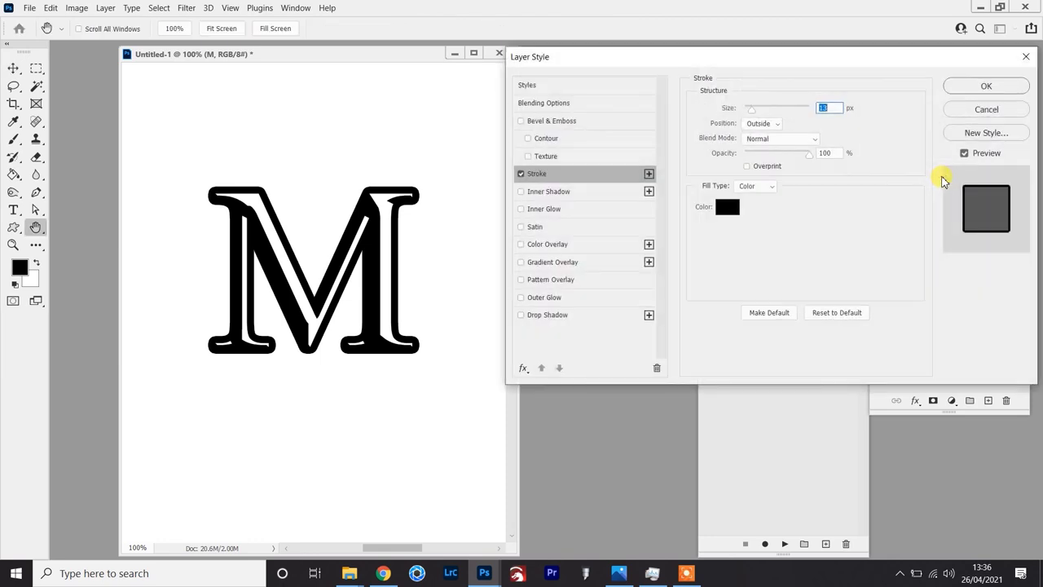
drag(751, 108, 747, 110)
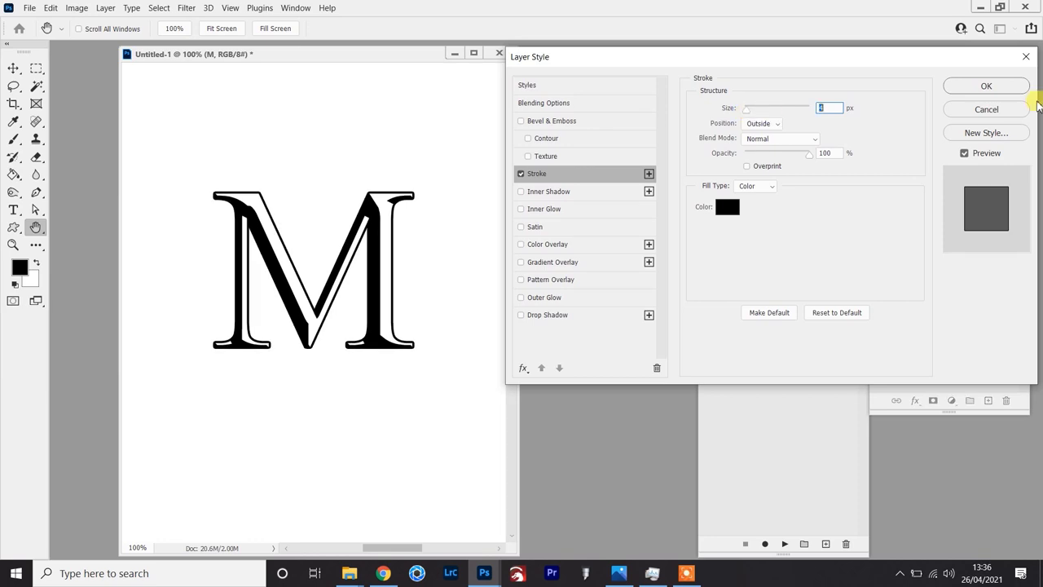
click(984, 86)
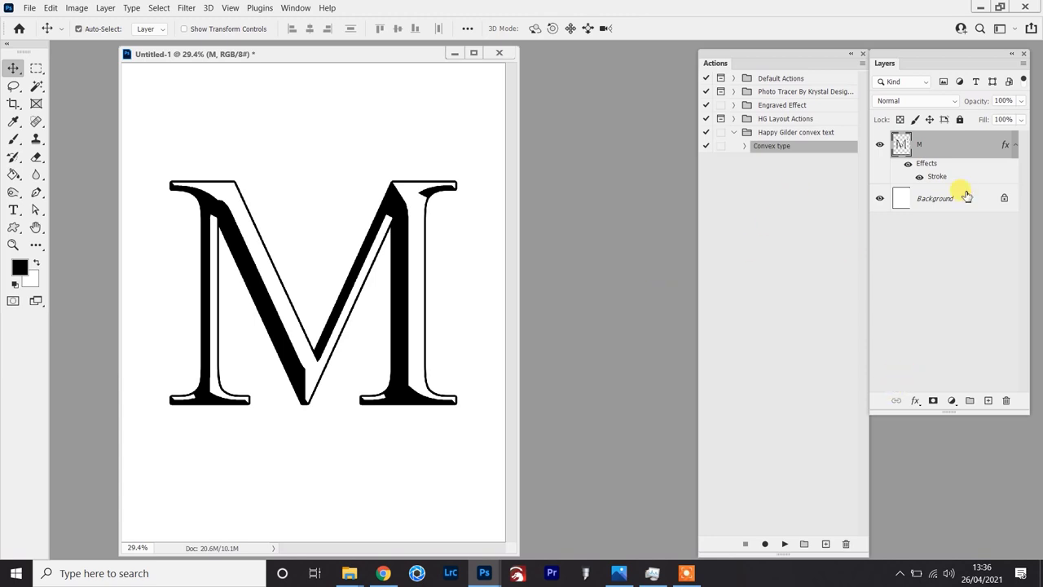
Step: Try flattening the M layer and the background into a single image
click(1024, 63)
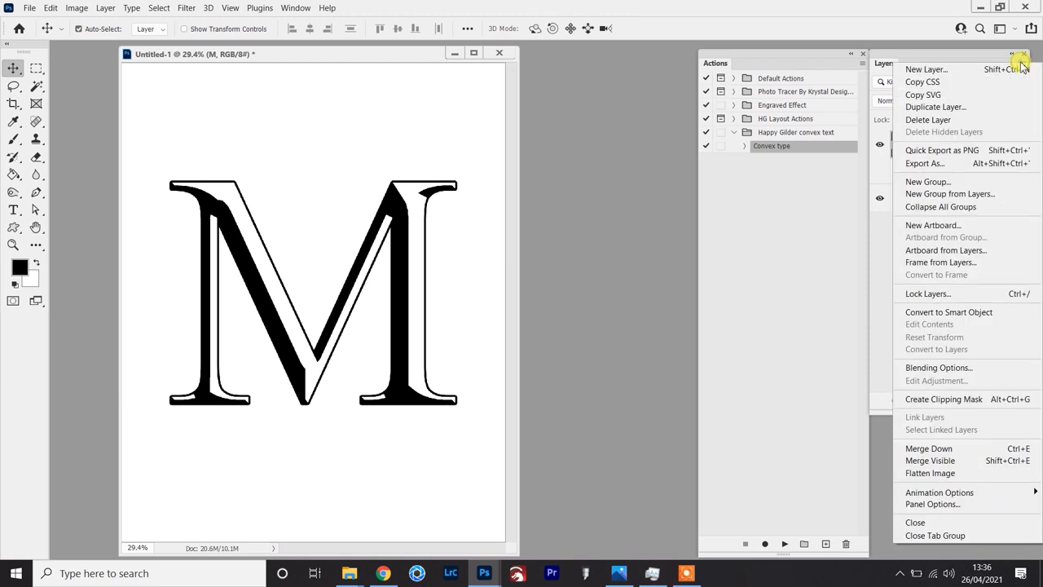
click(968, 479)
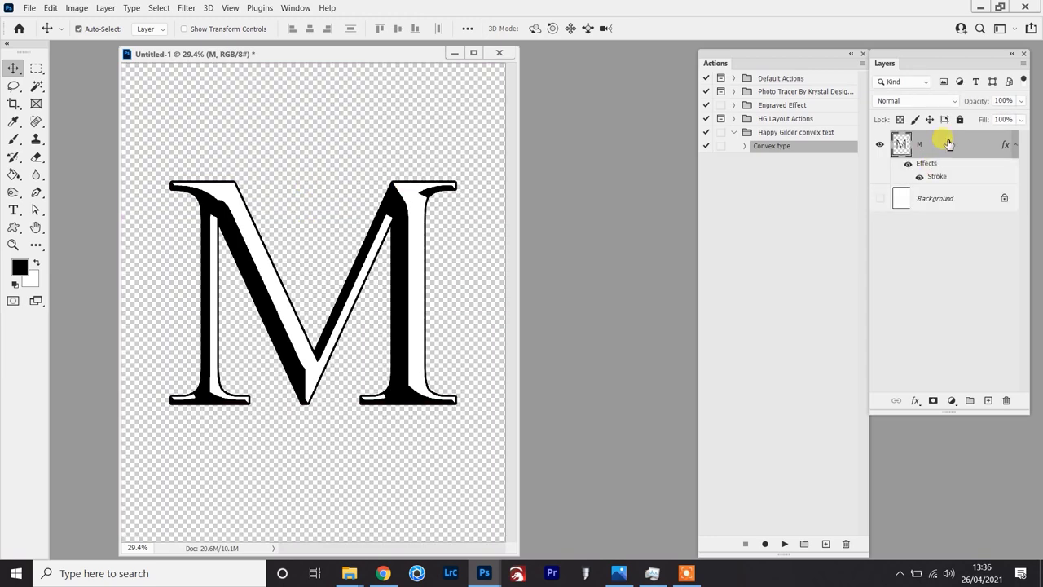
Step: On a new layer, draw a large rectangular selection mid-page, fill it with black and deselect
click(988, 400)
key(m)
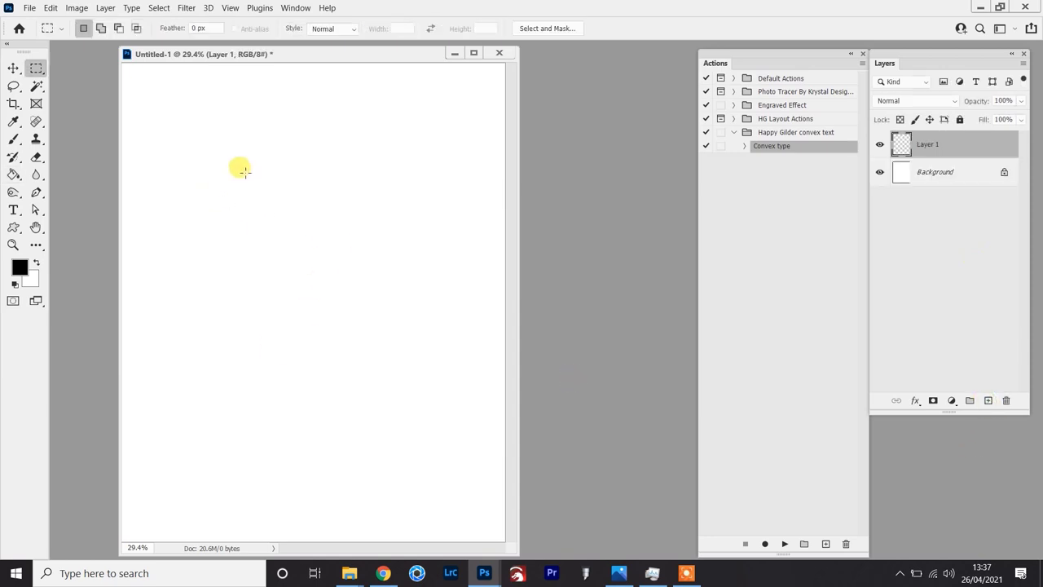
mouse_move(213, 175)
mouse_down()
mouse_move(430, 367)
mouse_move(425, 404)
mouse_up()
key(g)
click(324, 277)
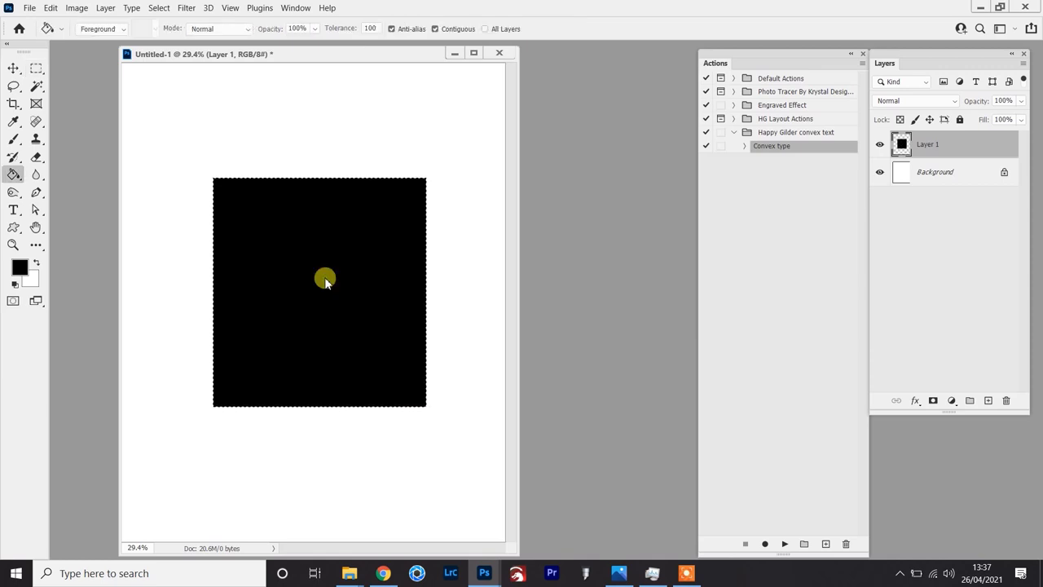
key(ctrl+d)
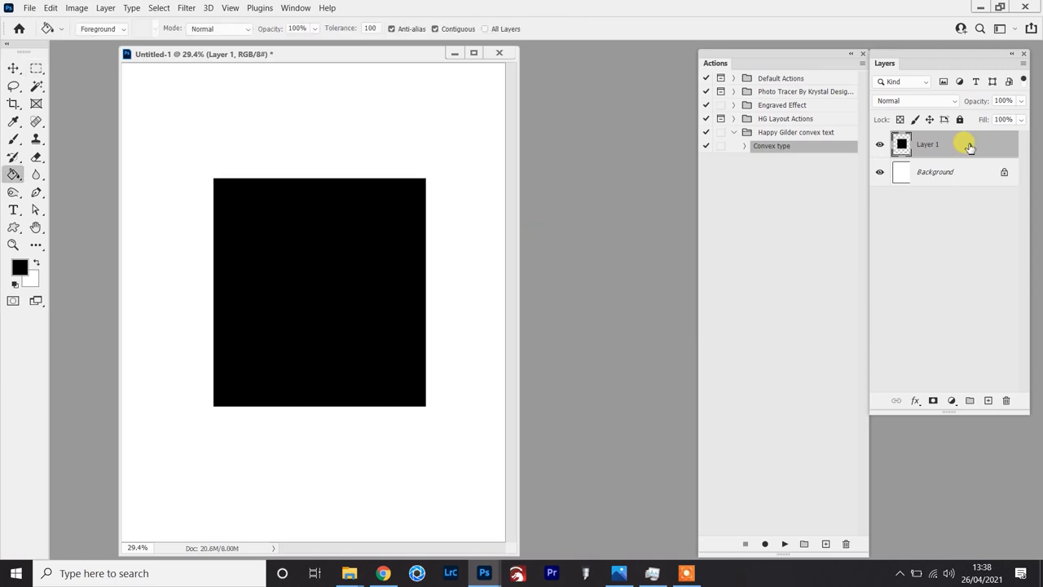
Step: Add a Bevel & Emboss effect to the rectangle layer with the Chisel Hard technique and a size of 250 px
double_click(968, 147)
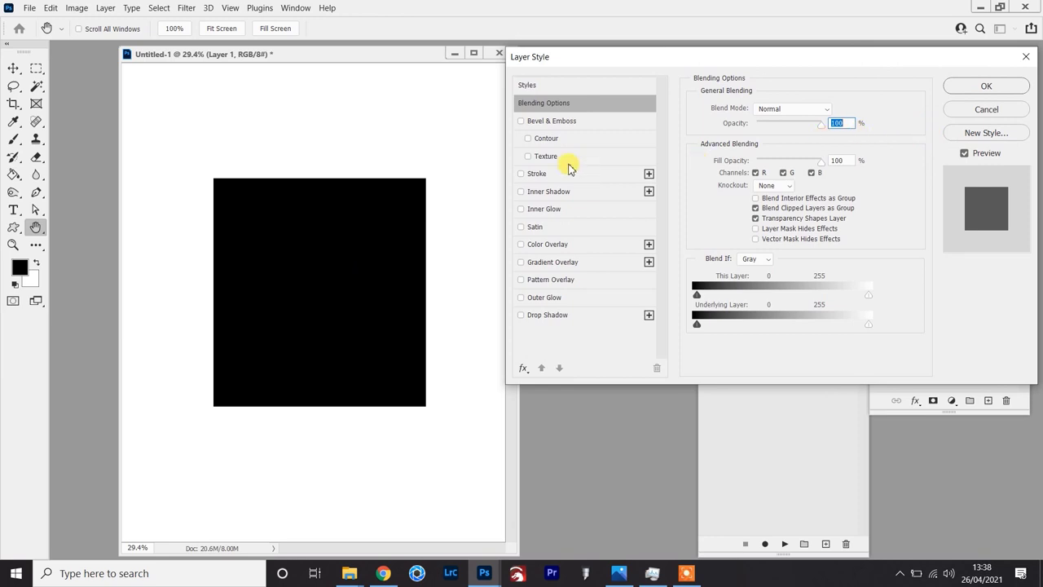
click(554, 122)
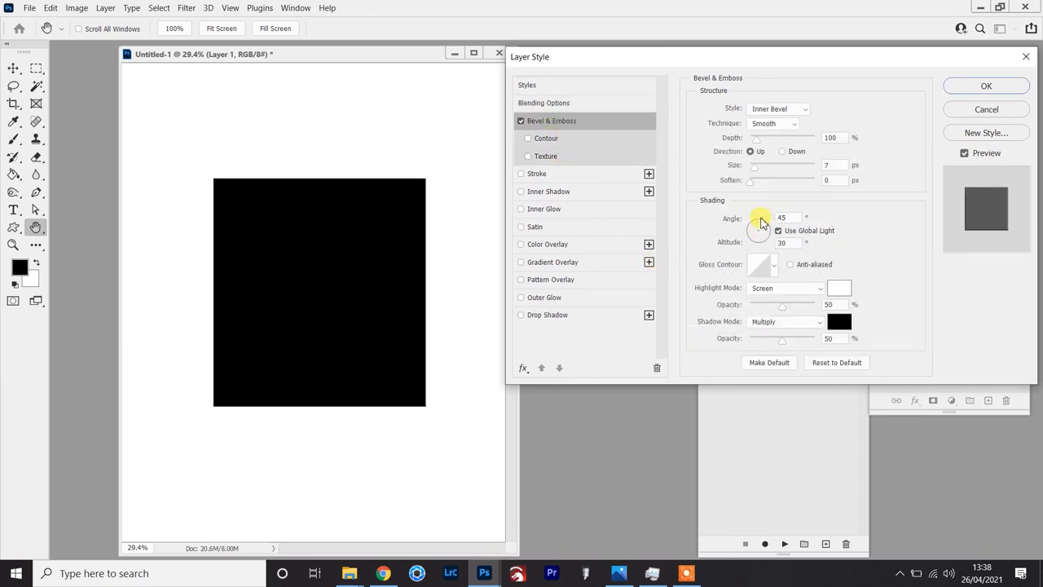
click(792, 126)
click(787, 136)
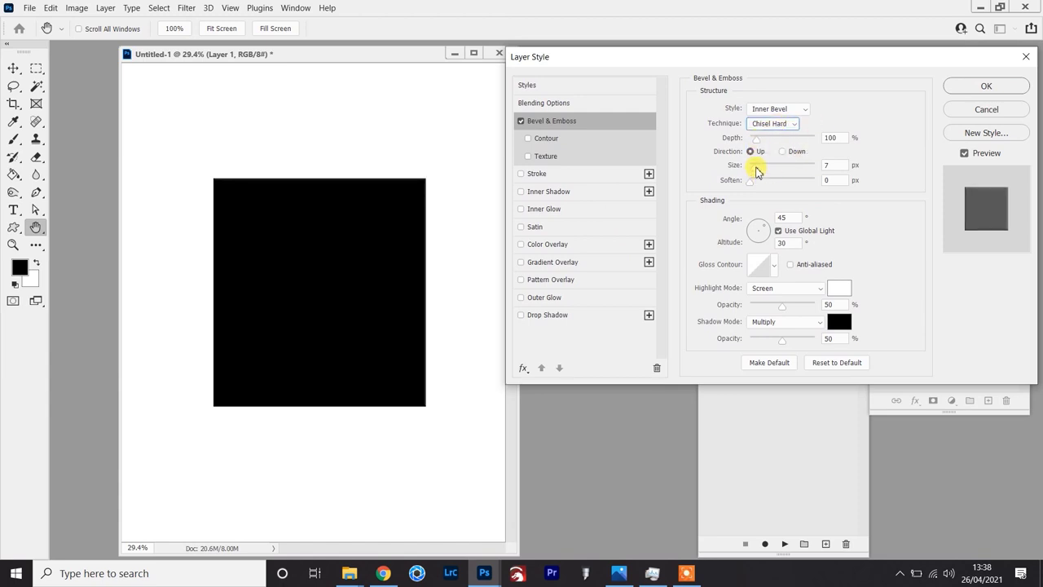
drag(755, 173, 836, 169)
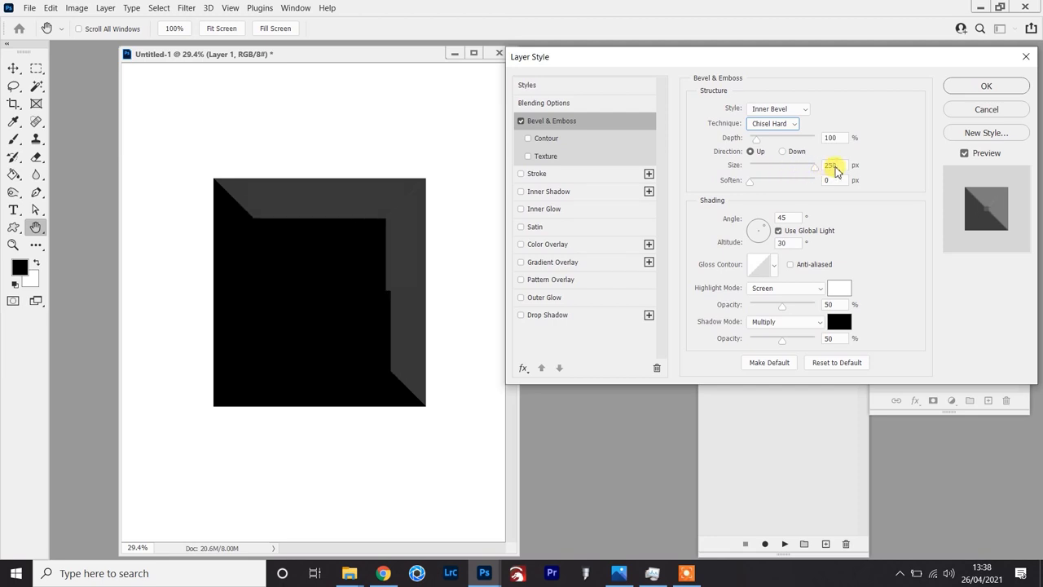
Step: Try a bevel size of 500 px, accept 250 px instead and apply the layer style
double_click(842, 166)
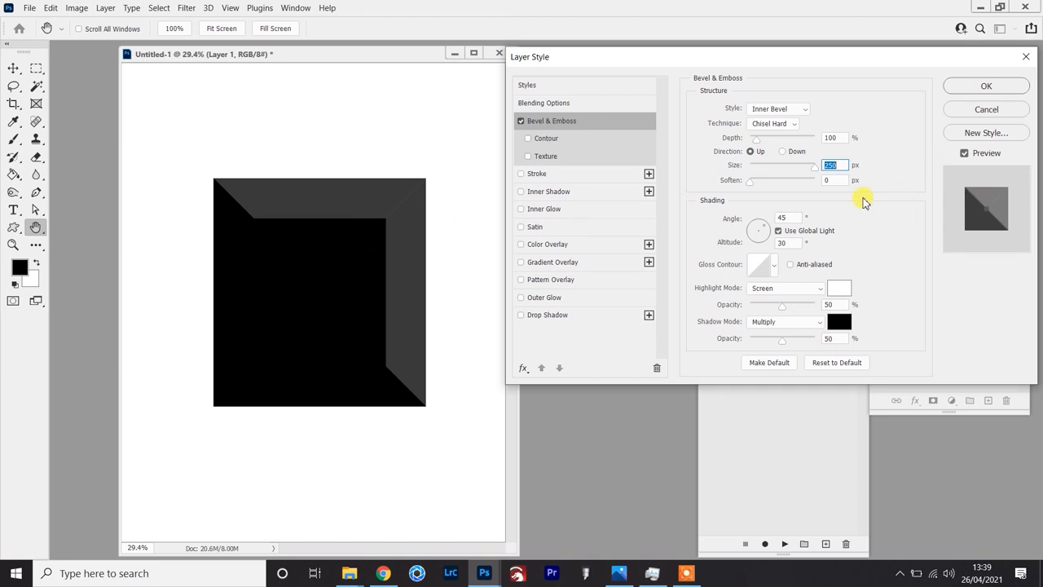
text(500)
key(Return)
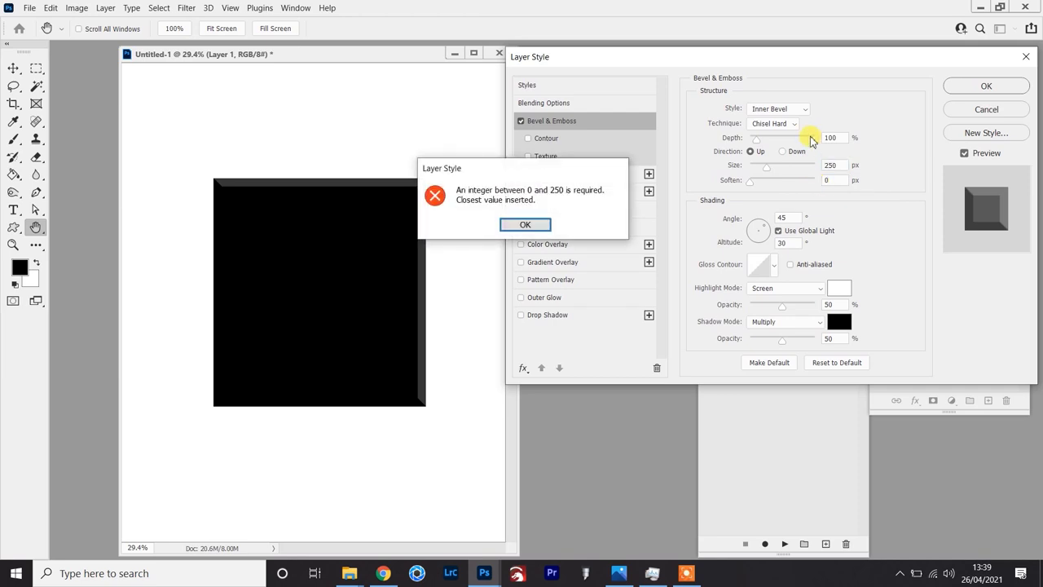
click(527, 225)
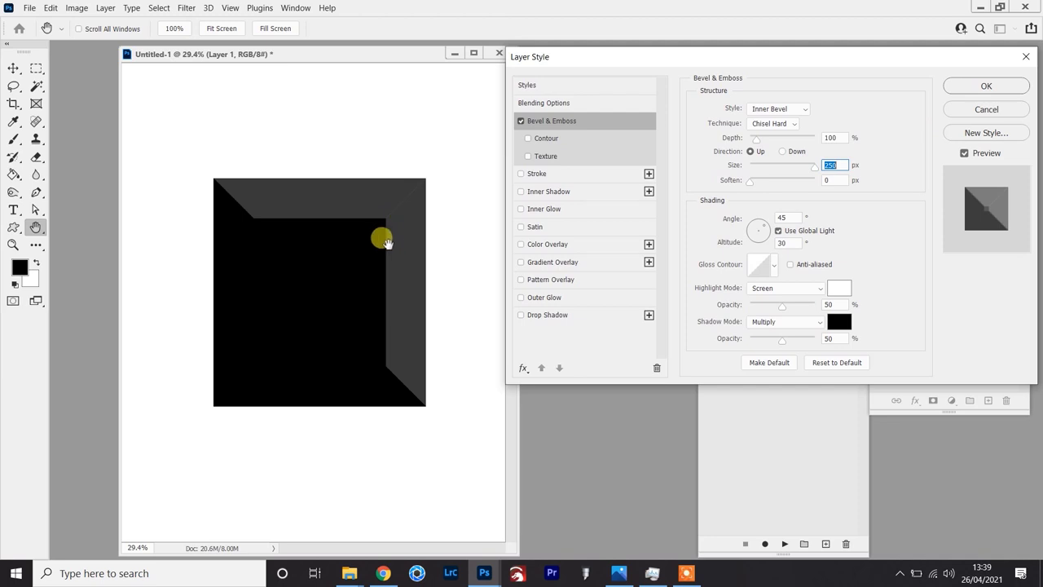
click(991, 88)
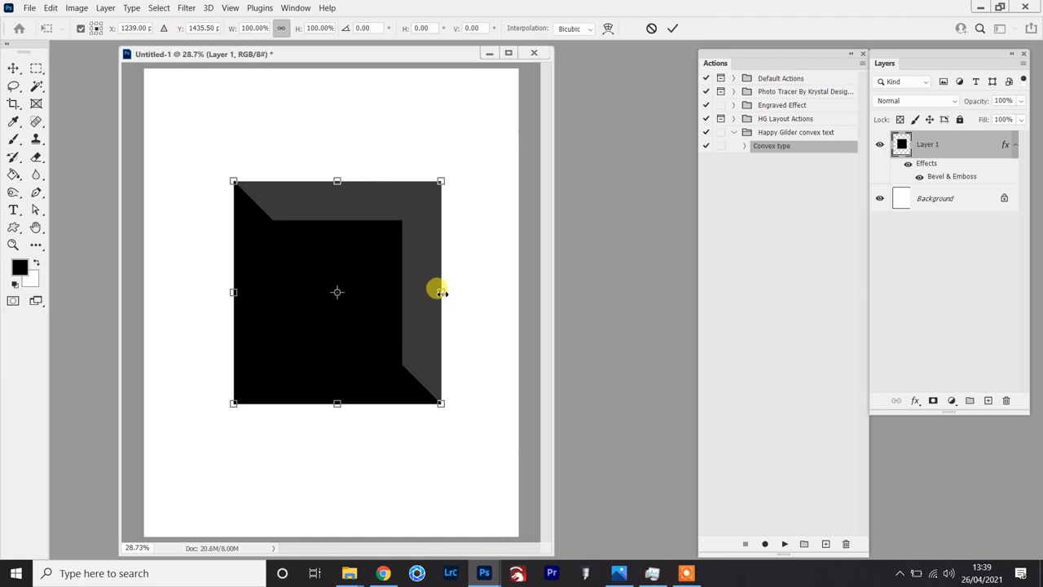
Step: Narrow the bevelled rectangle to 37.74% of its width and run the "Convex type" action on it
drag(441, 293, 314, 286)
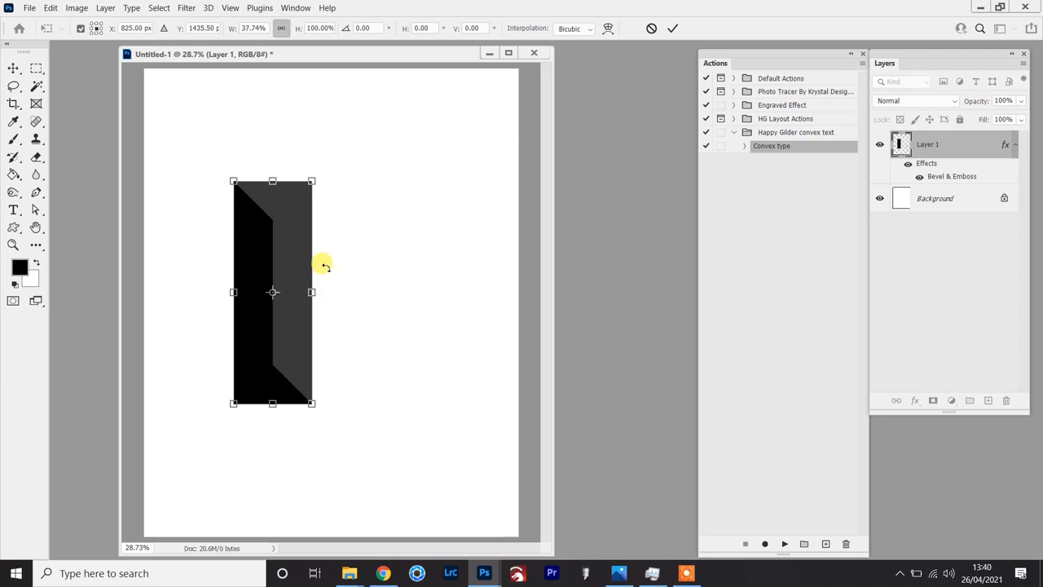
double_click(287, 236)
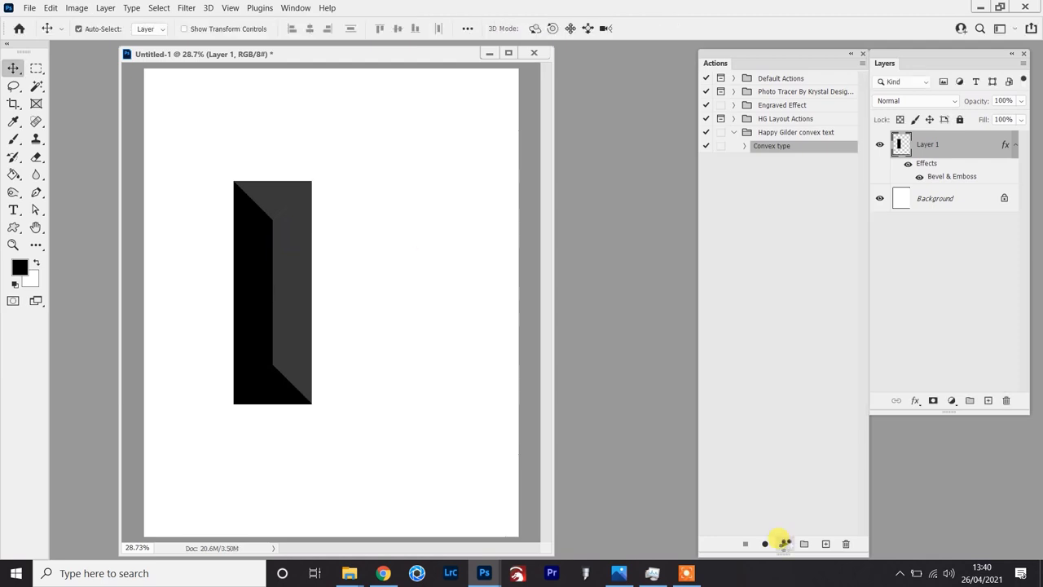
click(783, 543)
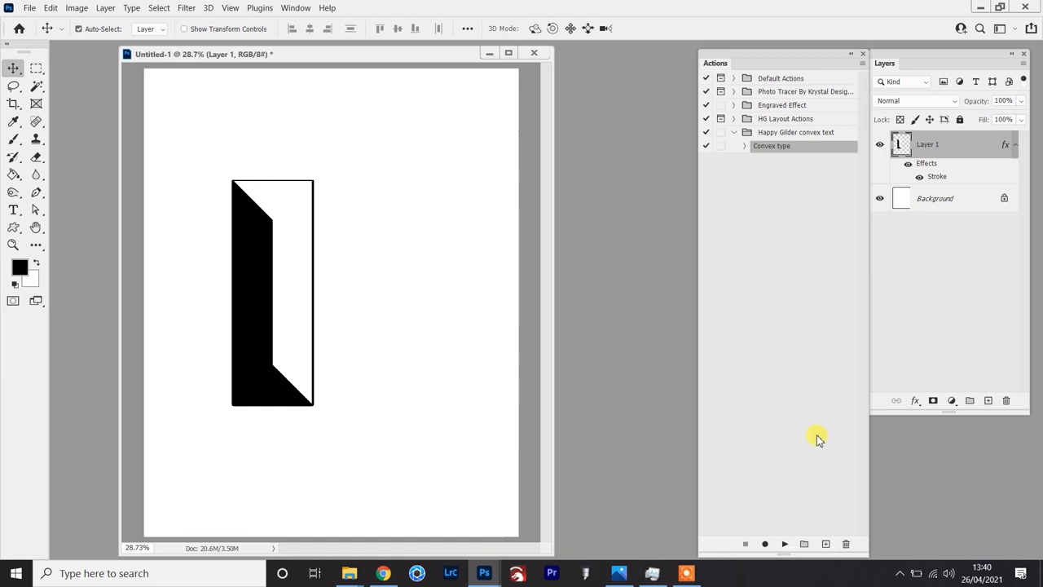
Step: Delete the rectangle layer and add a black letter M in Times New Roman Regular at 500 pt
key(Delete)
key(t)
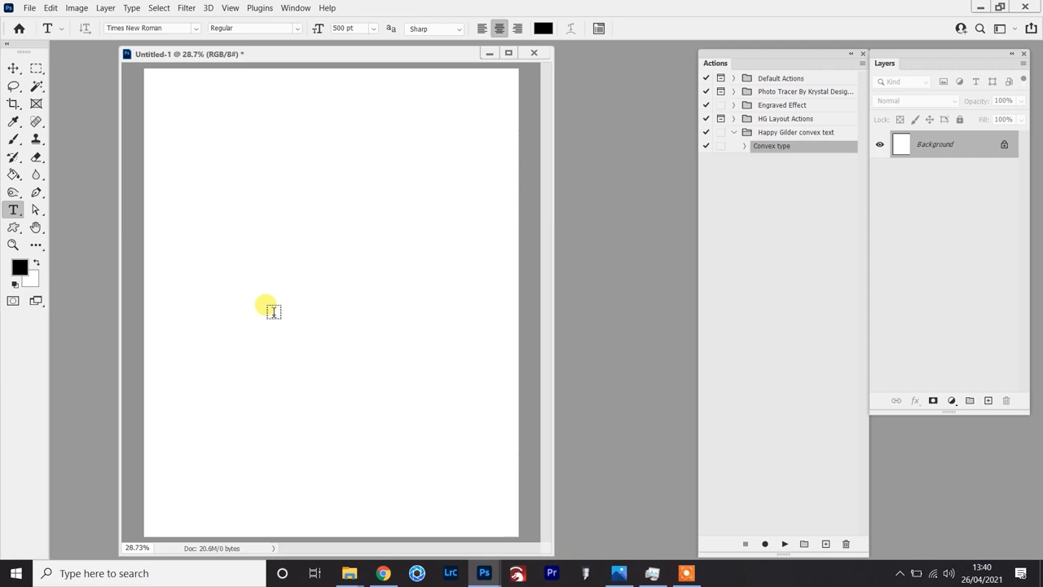
click(273, 311)
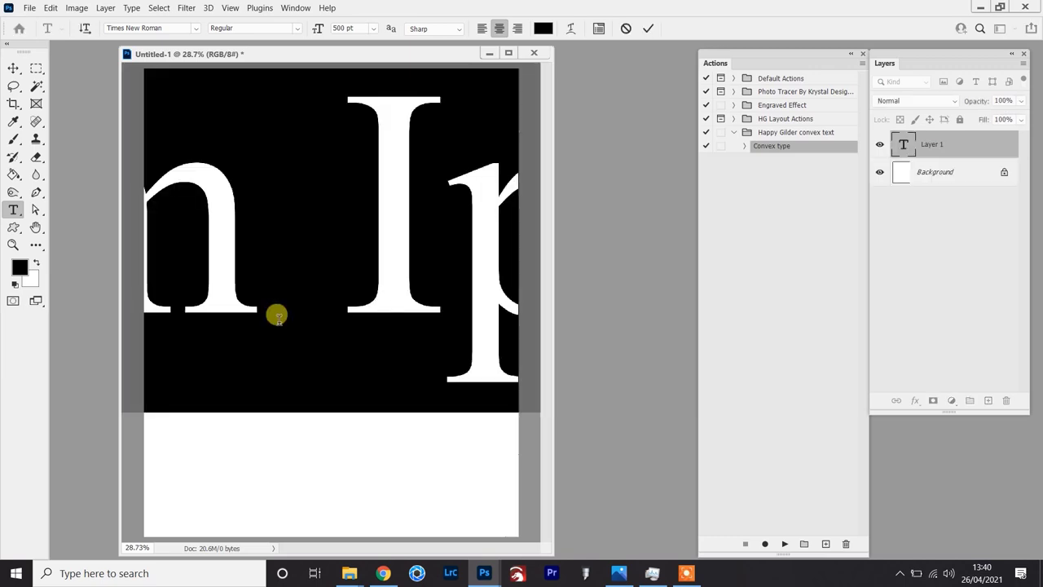
text(M)
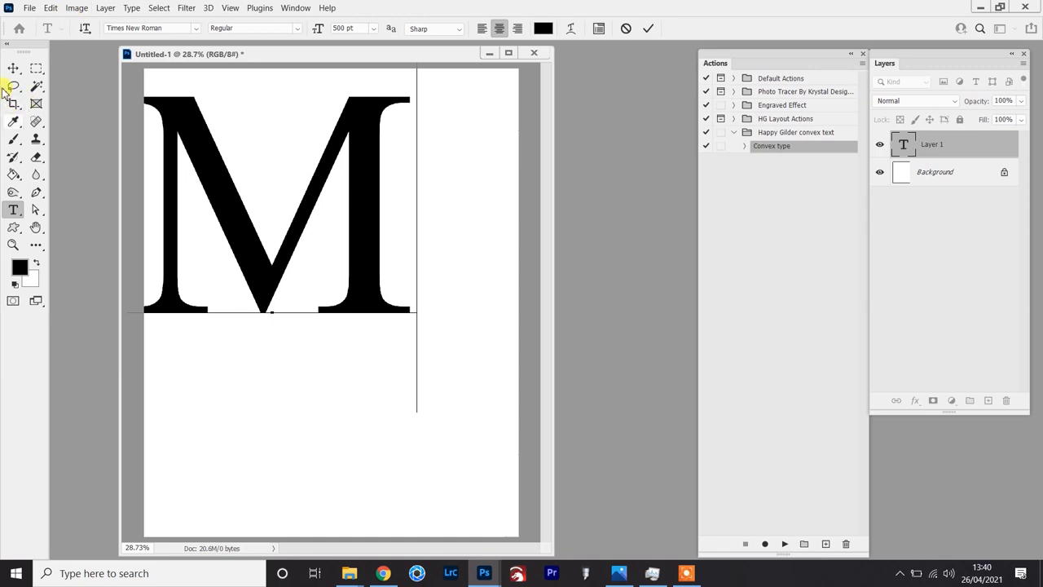
Step: Move the letter M to the middle of the page and run the "Convex type" action on it
click(13, 65)
drag(229, 204, 291, 310)
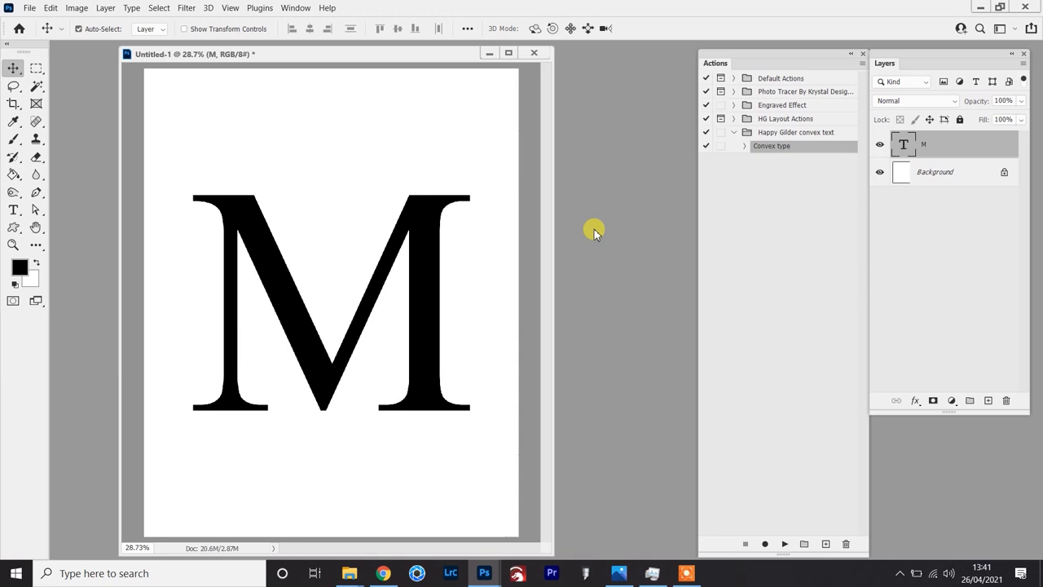
click(783, 545)
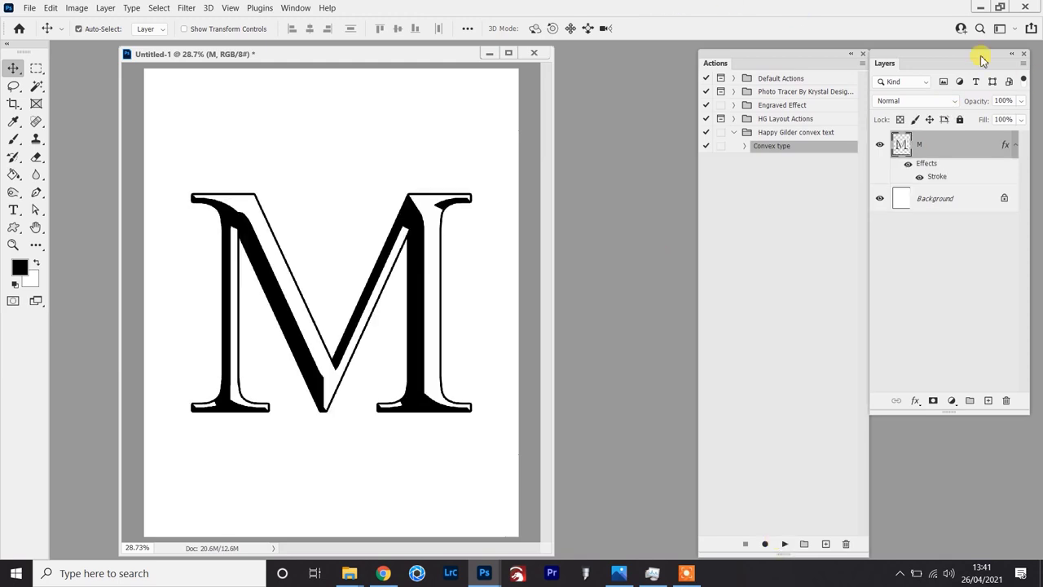
Step: Flatten the image and invert its colours
click(1023, 64)
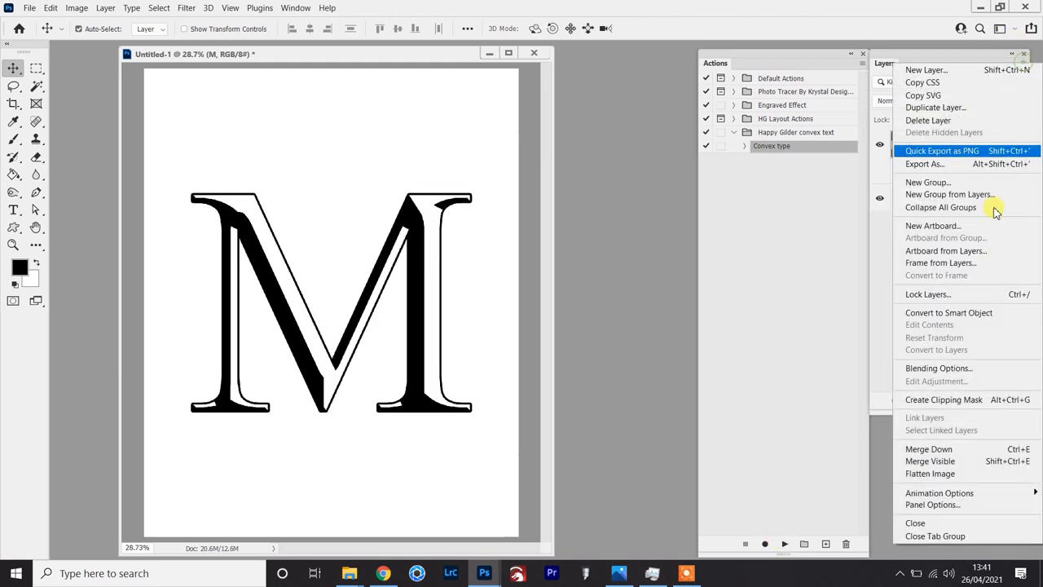
click(969, 471)
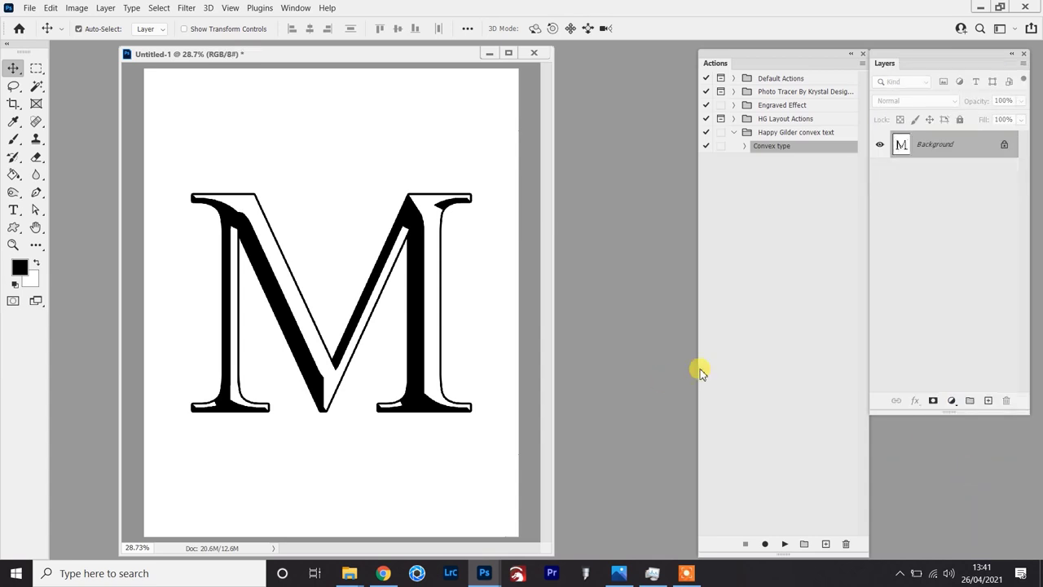
key(ctrl+i)
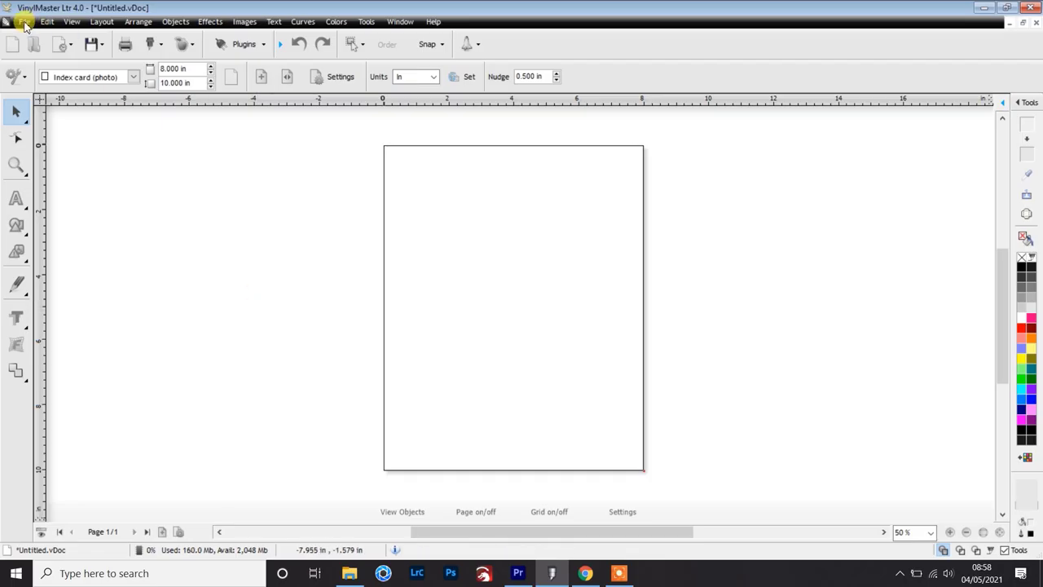
Step: In VinylMaster, import the "M convex" image from the Youtube Files folder and place it over the 8 × 10 in page
click(24, 22)
mouse_move(49, 152)
click(153, 152)
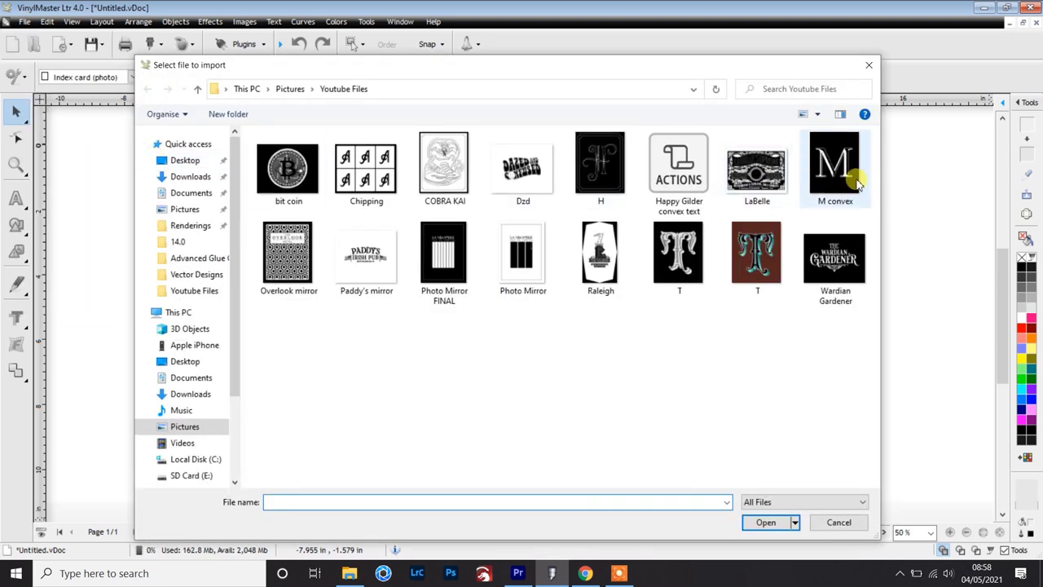
click(835, 167)
click(765, 522)
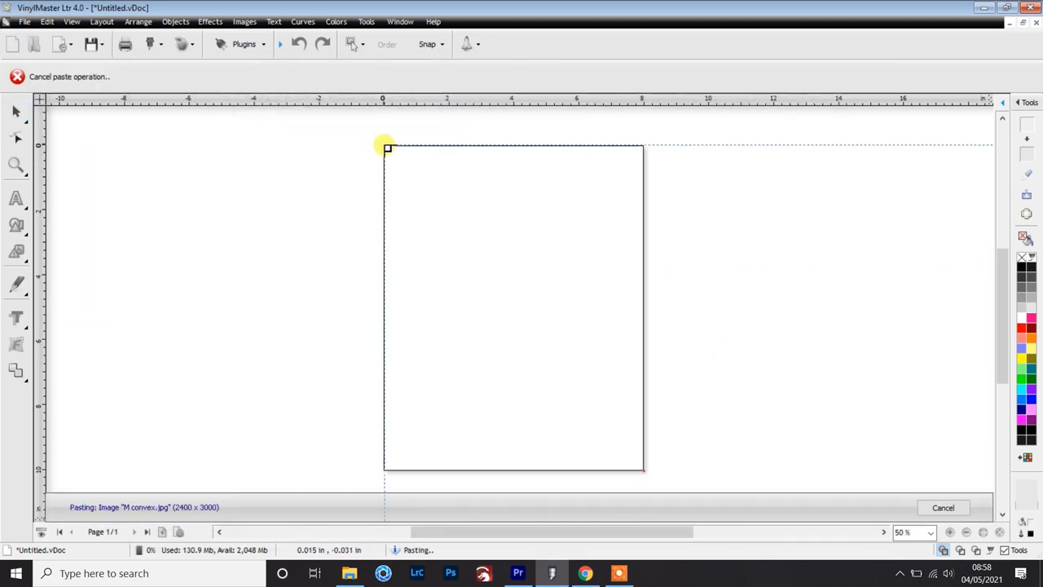
drag(389, 150, 770, 476)
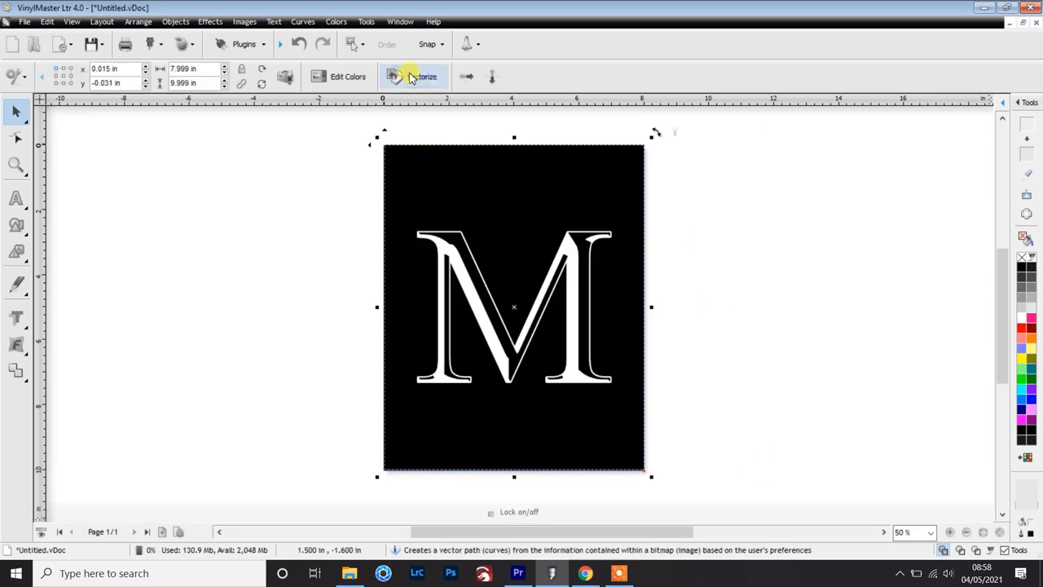
Step: Vectorize the imported M image with the Default trace mode and accept the trace
click(412, 74)
click(502, 459)
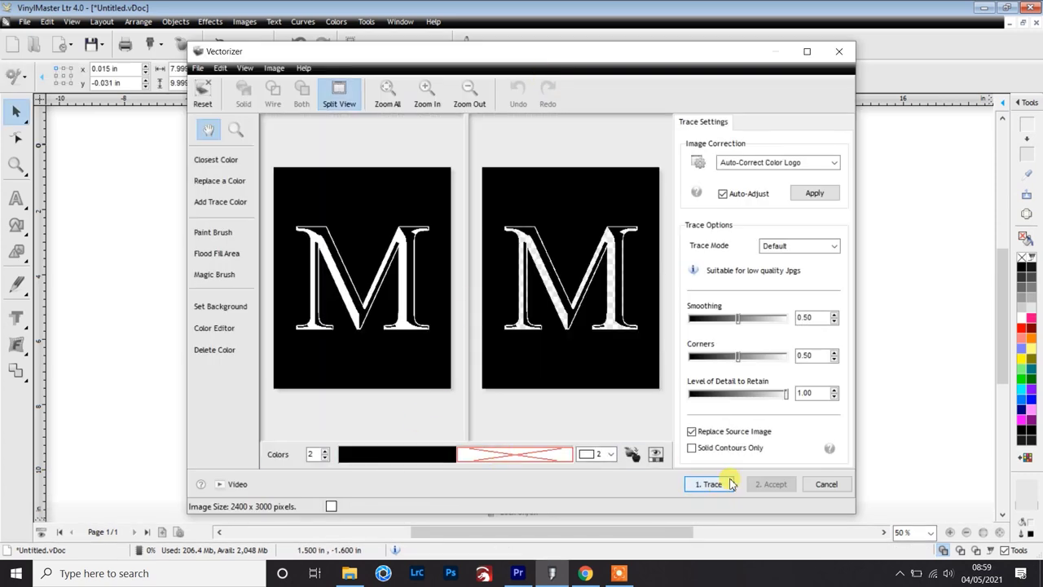
click(711, 485)
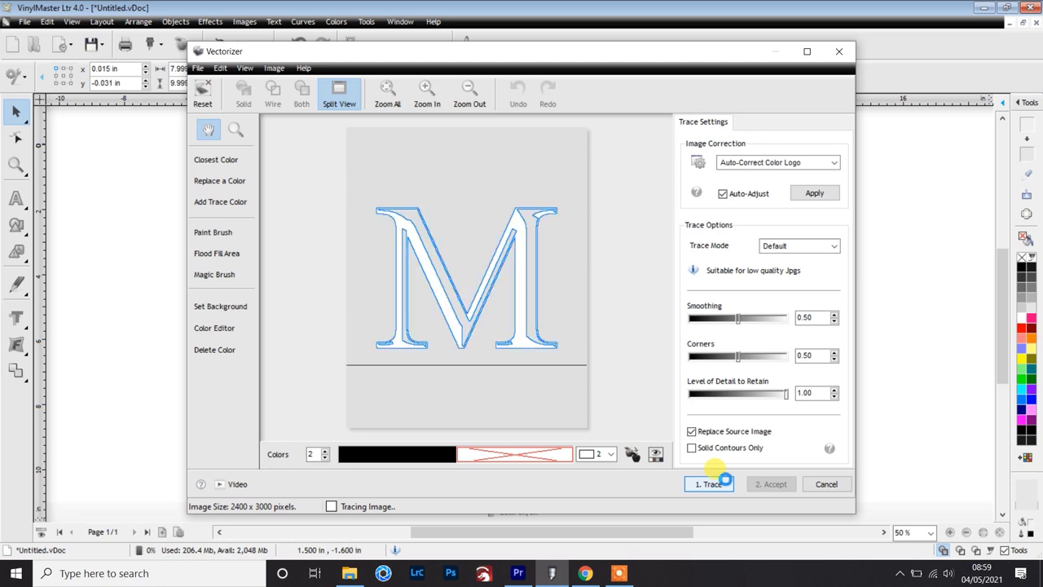
click(771, 484)
Step: Send the traced M to the GCC: Expert-24 vinyl cutter with Mirror enabled and start cutting
click(25, 21)
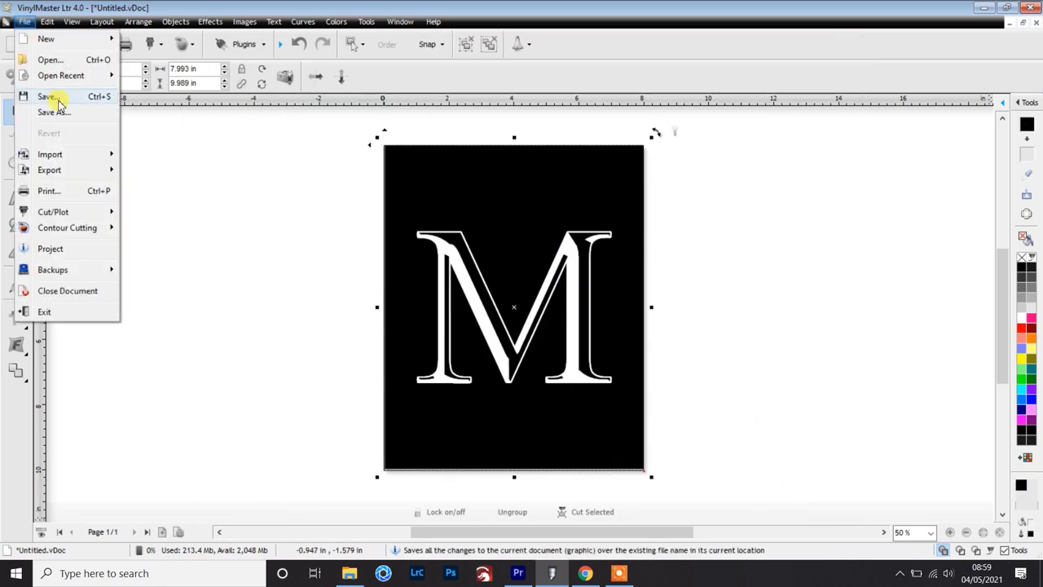
mouse_move(49, 209)
click(180, 210)
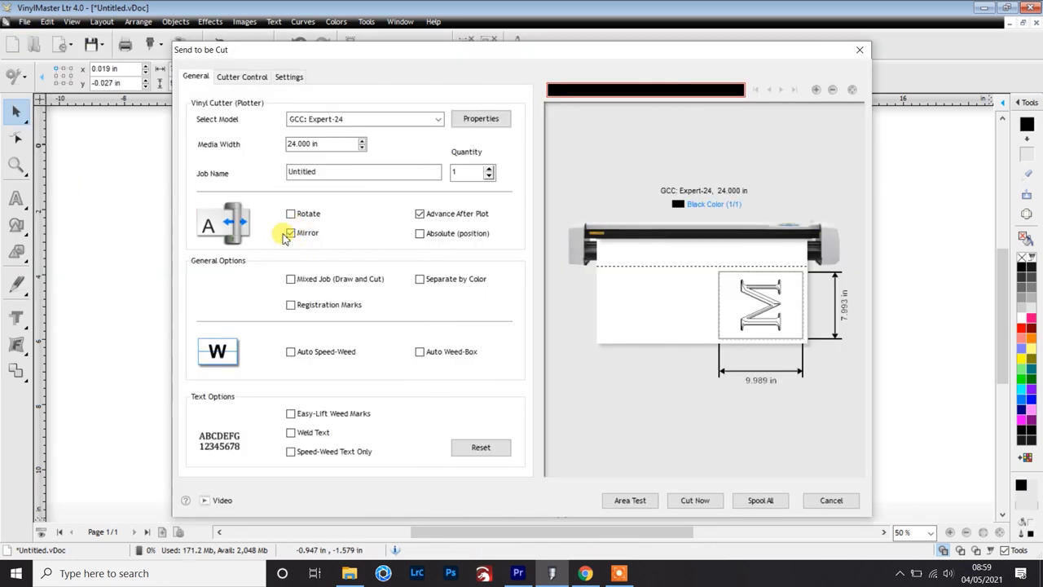
click(703, 503)
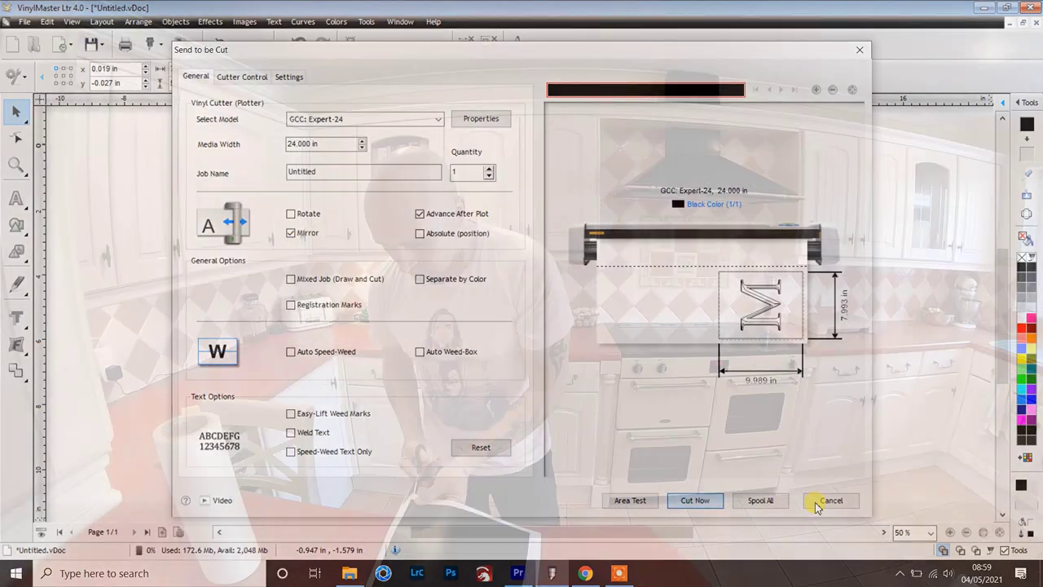